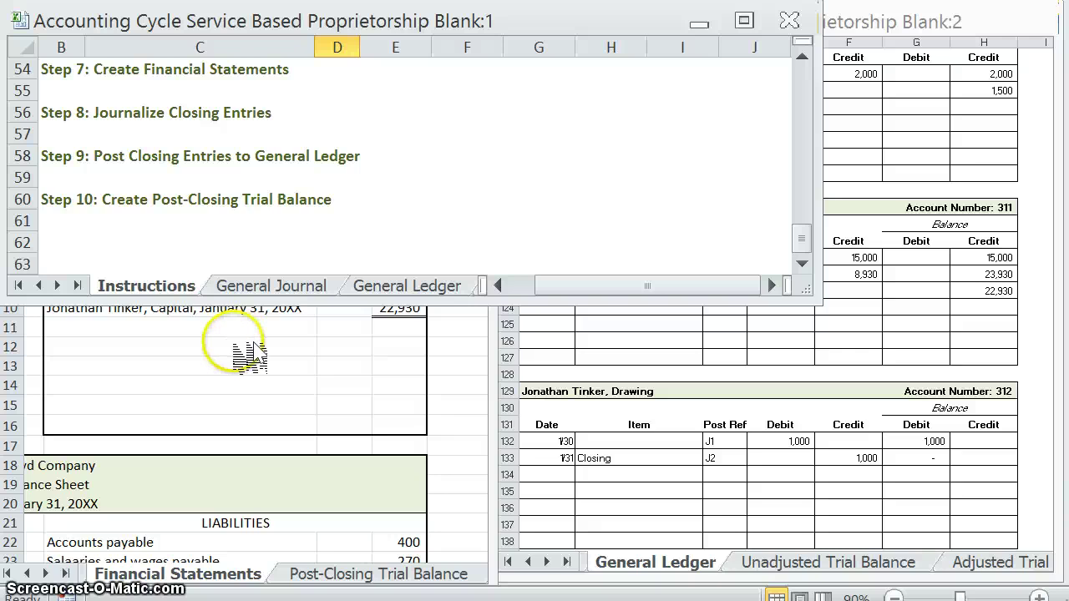
- Bring the Financial Statements workbook with the Statement of Owner's Equity in front of the Instructions
left_click(306, 337)
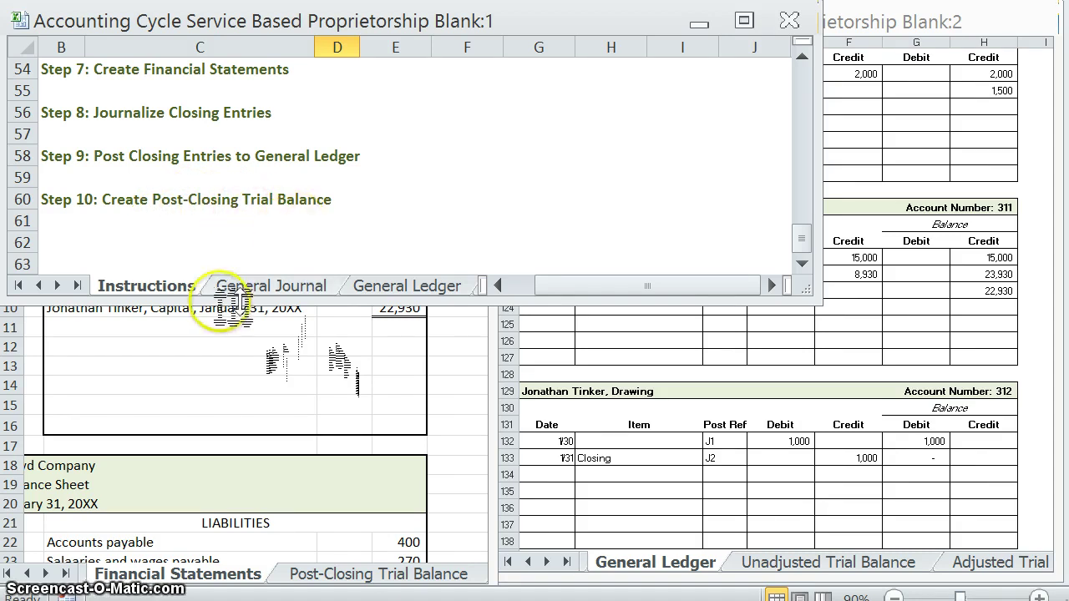
left_click(188, 338)
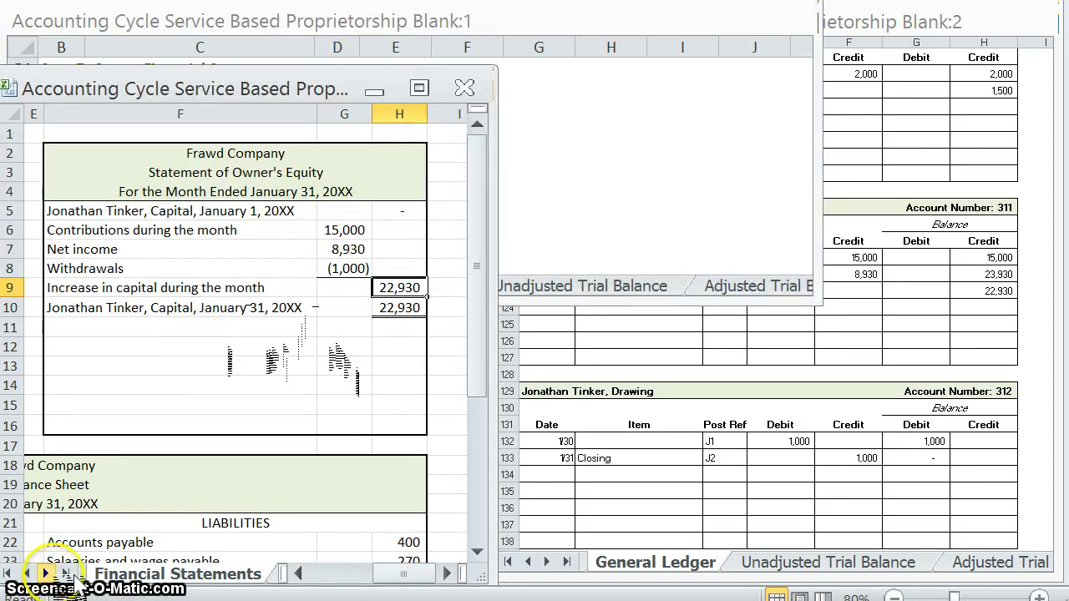
- Show the General Ledger sheet in the left window, scrolled to the top at Cash
left_click(67, 573)
left_click(27, 573)
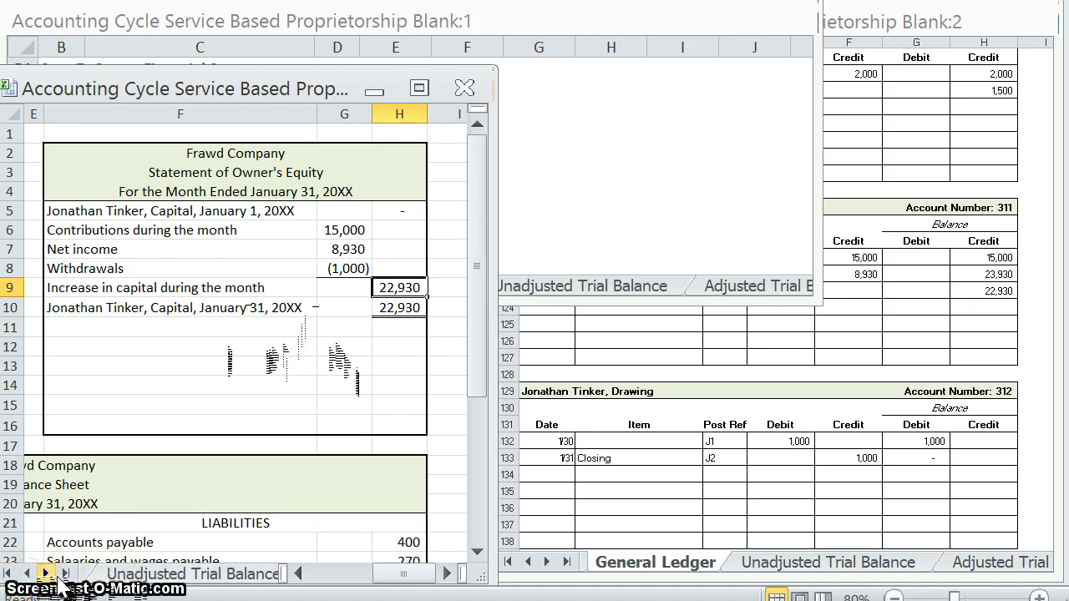
left_click(144, 574)
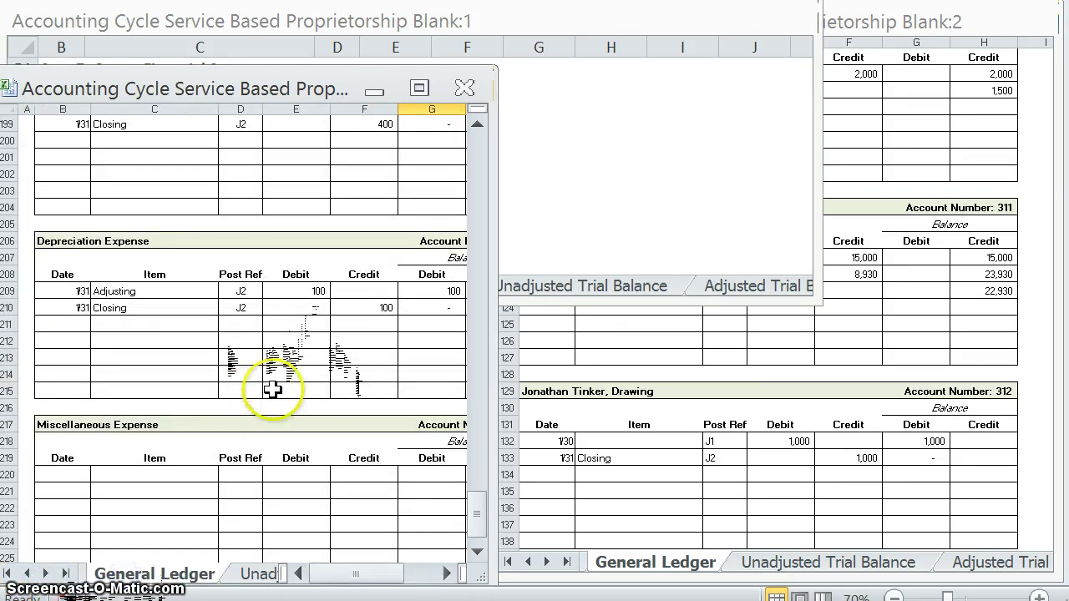
scroll(313, 371, "up", 20)
scroll(310, 366, "up", 20)
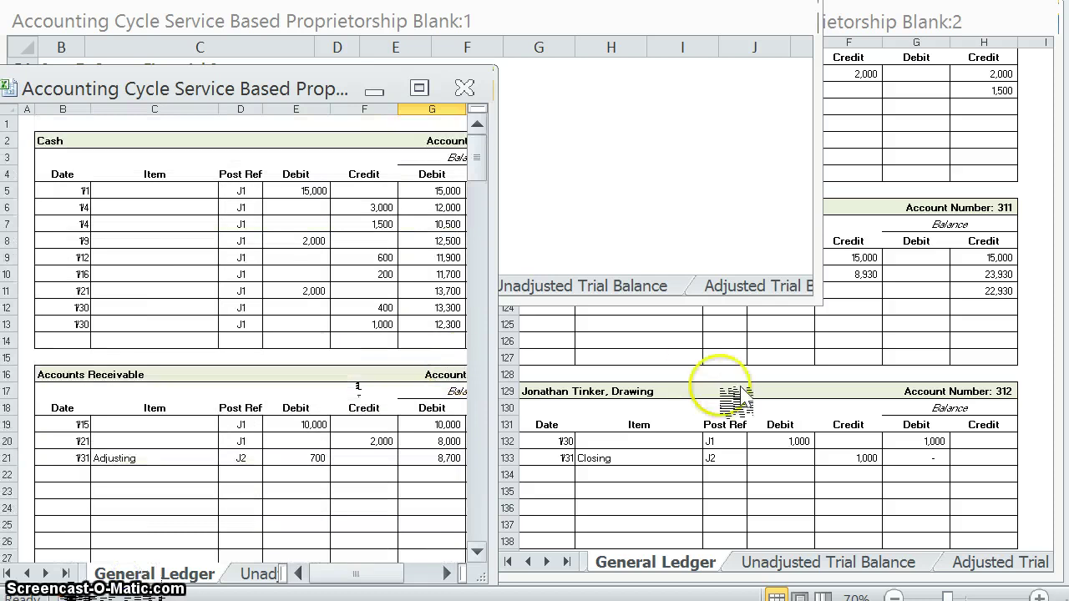
- Show the Post-Closing Trial Balance sheet in the right window
left_click(745, 406)
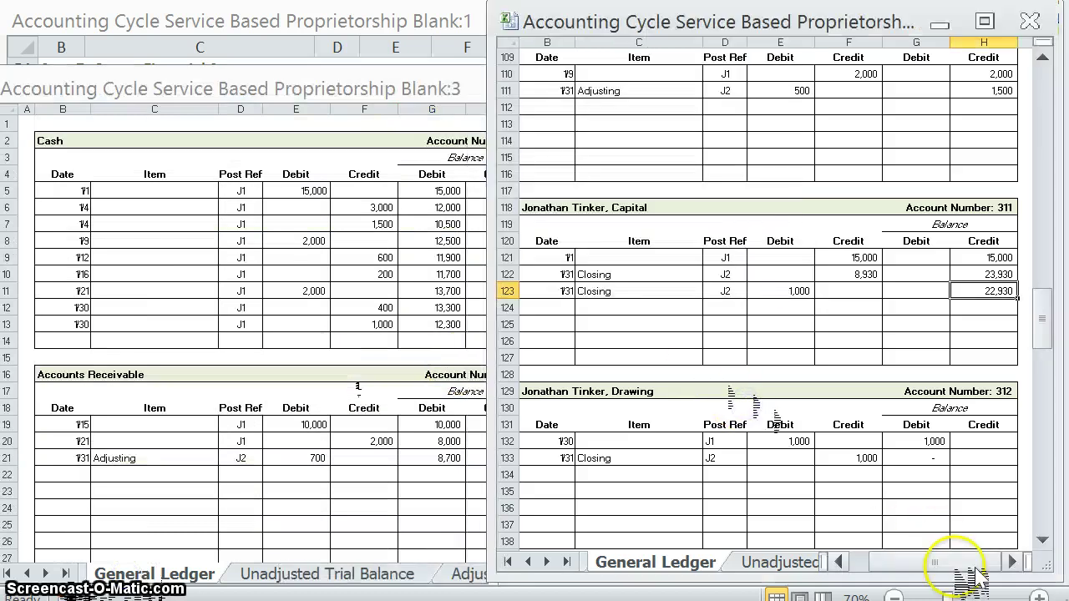
left_click(547, 561)
left_click(547, 561)
left_click(567, 561)
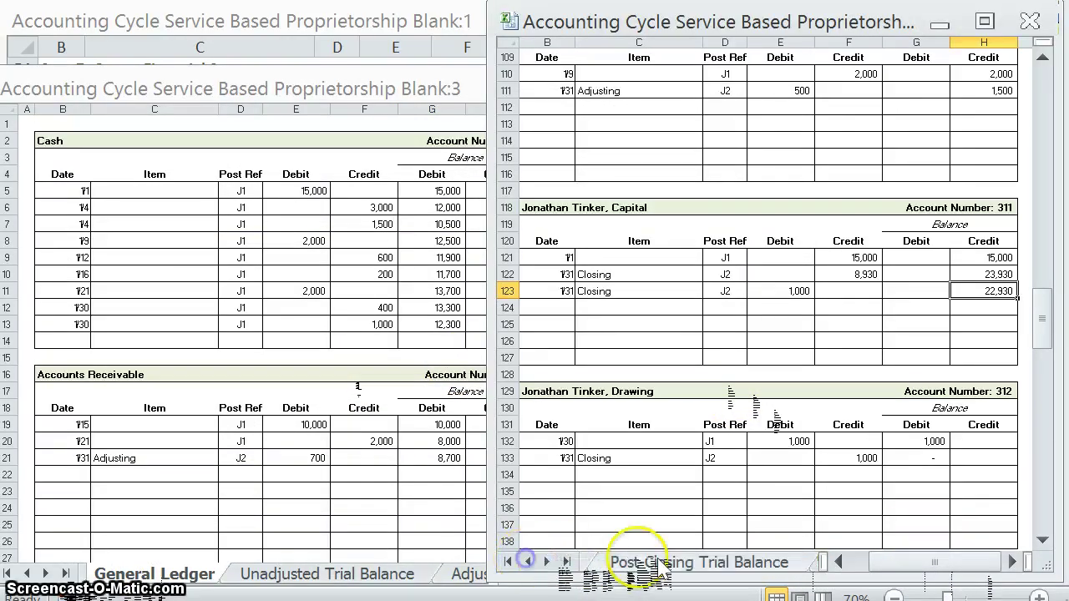
left_click(636, 560)
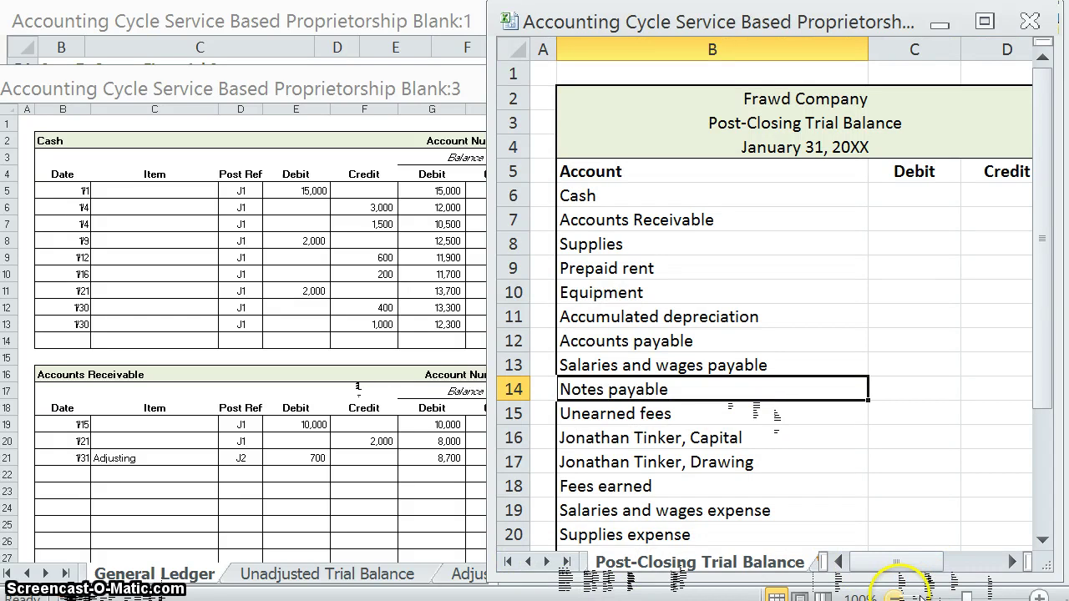
- Zoom the trial balance to 90%, resize both windows side by side, and select cell C6
left_click(893, 597)
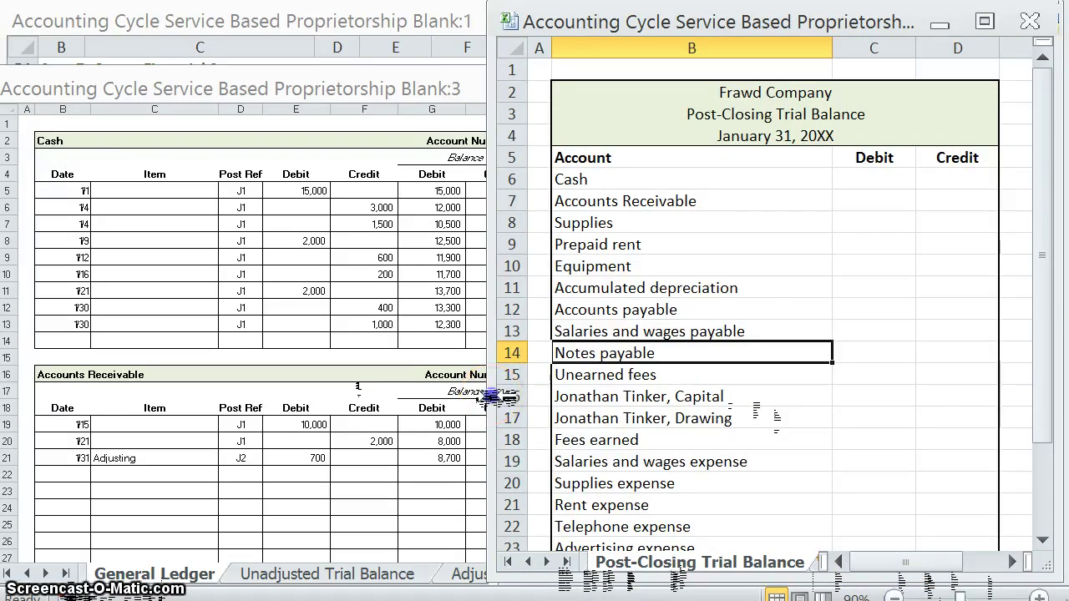
left_click_drag(496, 397, 520, 397)
left_click(386, 407)
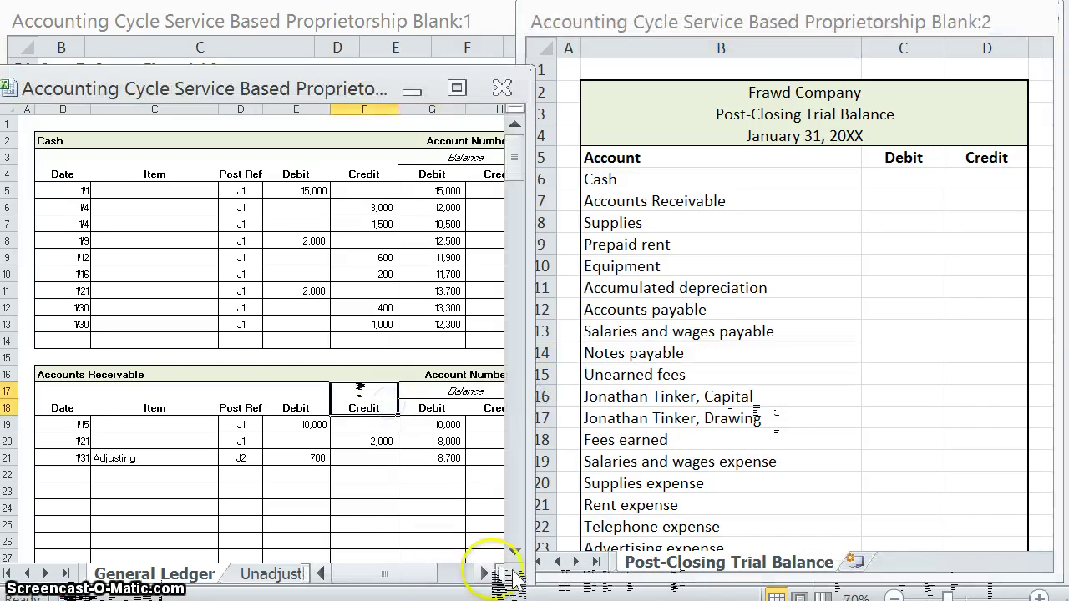
left_click(485, 573)
left_click(427, 337)
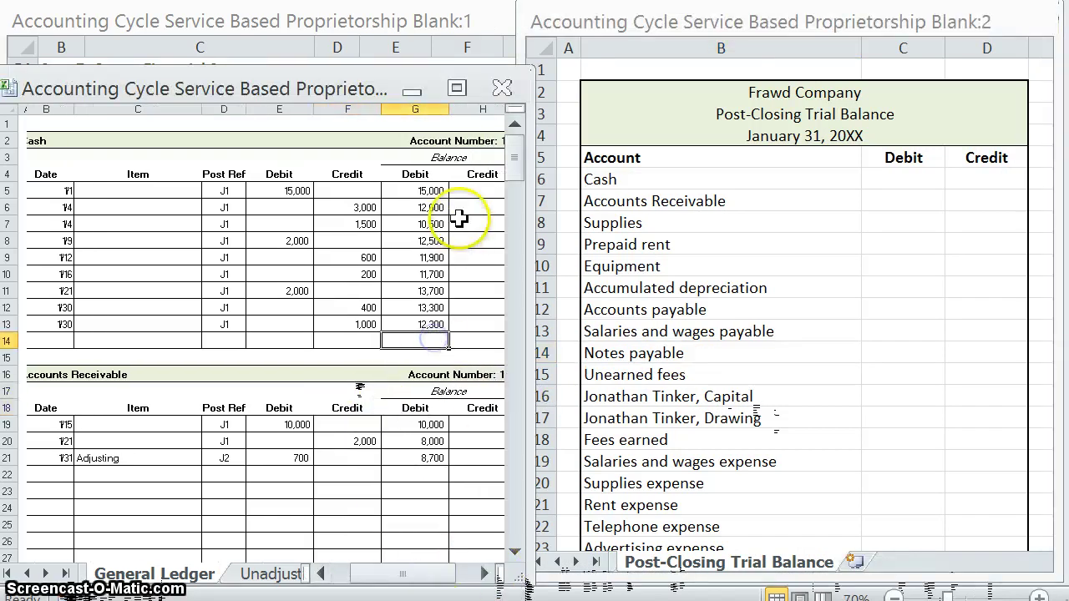
left_click(892, 177)
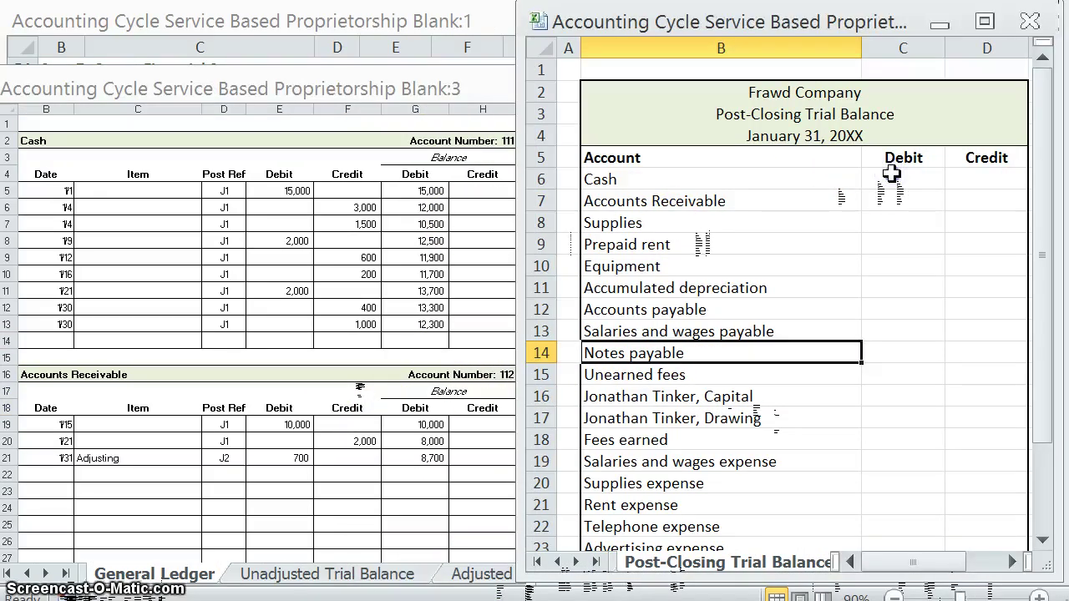
left_click(892, 177)
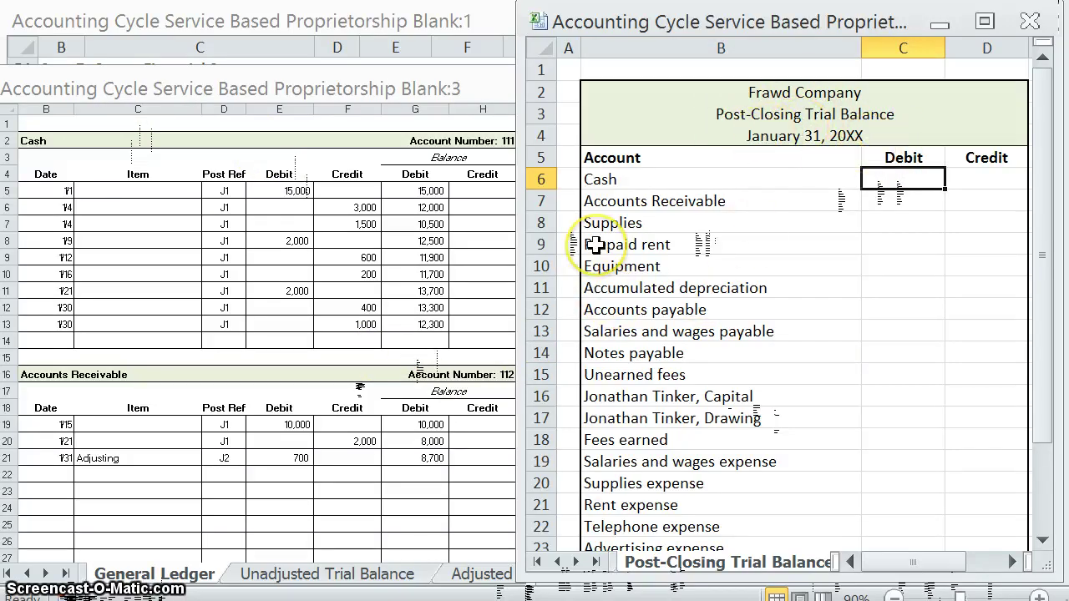
- Enter debits of 12,300 for Cash, 8,700 for Accounts Receivable and 200 for Supplies
type("12,300")
key("Return")
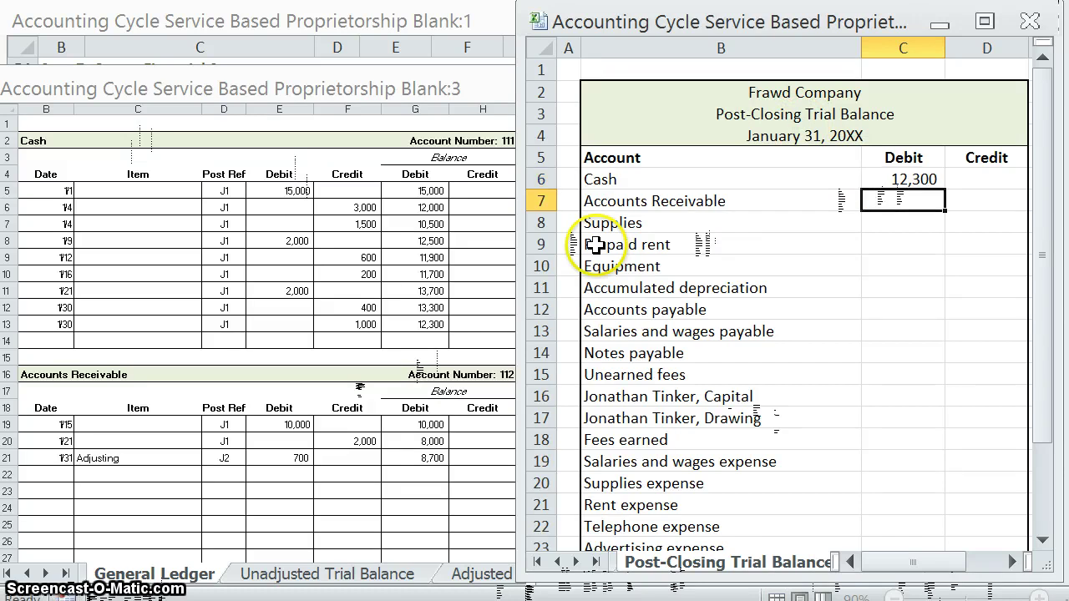
type("8700")
key("Return")
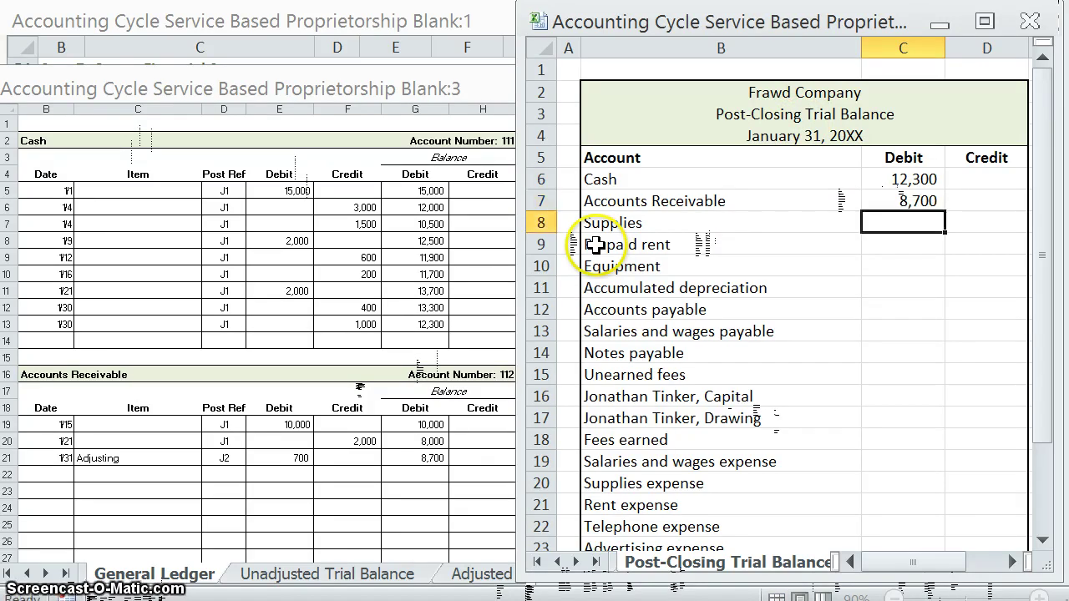
left_click(477, 446)
scroll(469, 441, "down", 3)
scroll(468, 441, "down", 3)
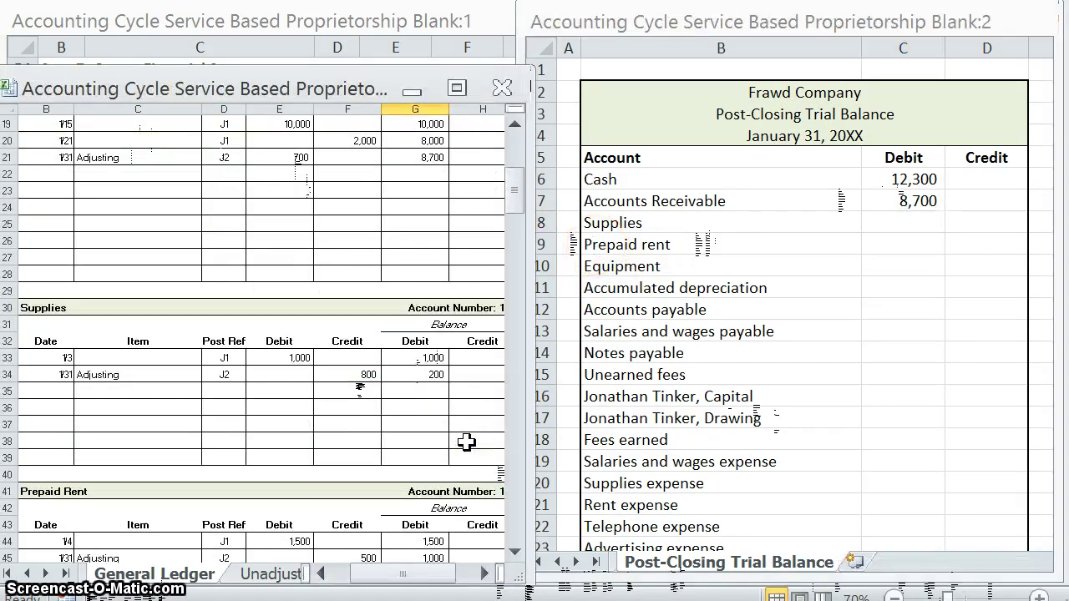
left_click(901, 219)
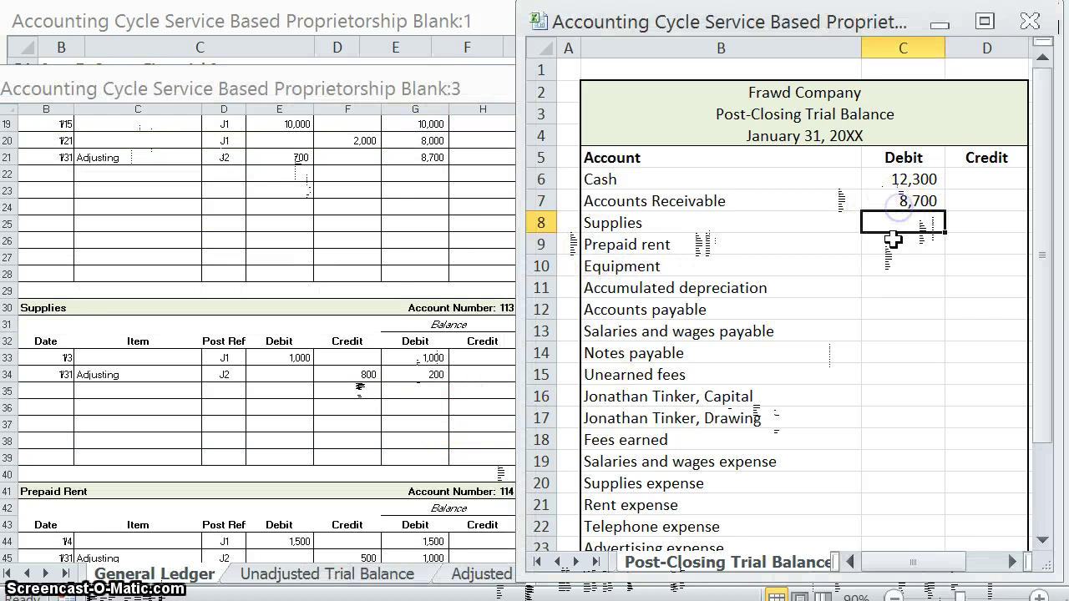
type("200")
key("Return")
- Enter debits of 1,000 for Prepaid rent and 4,000 for Equipment
left_click(381, 460)
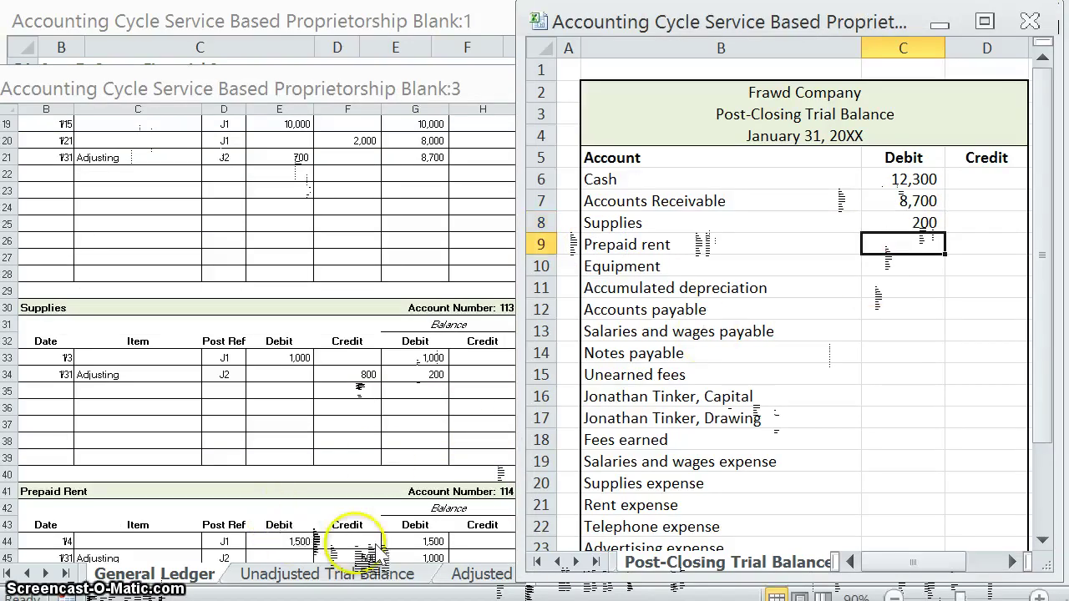
scroll(409, 512, "down", 6)
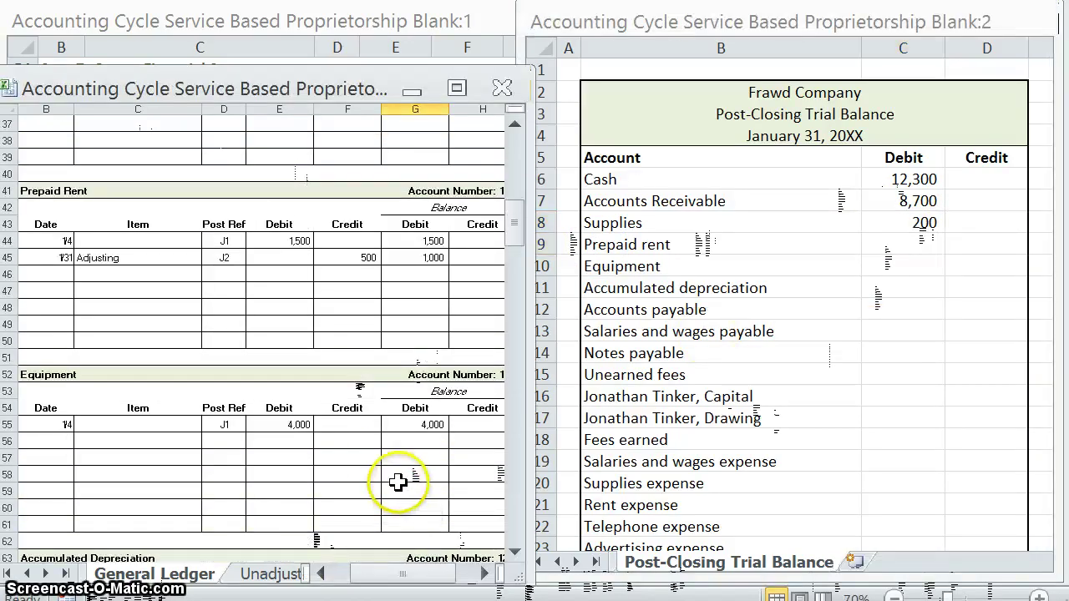
left_click(900, 227)
type("1,00")
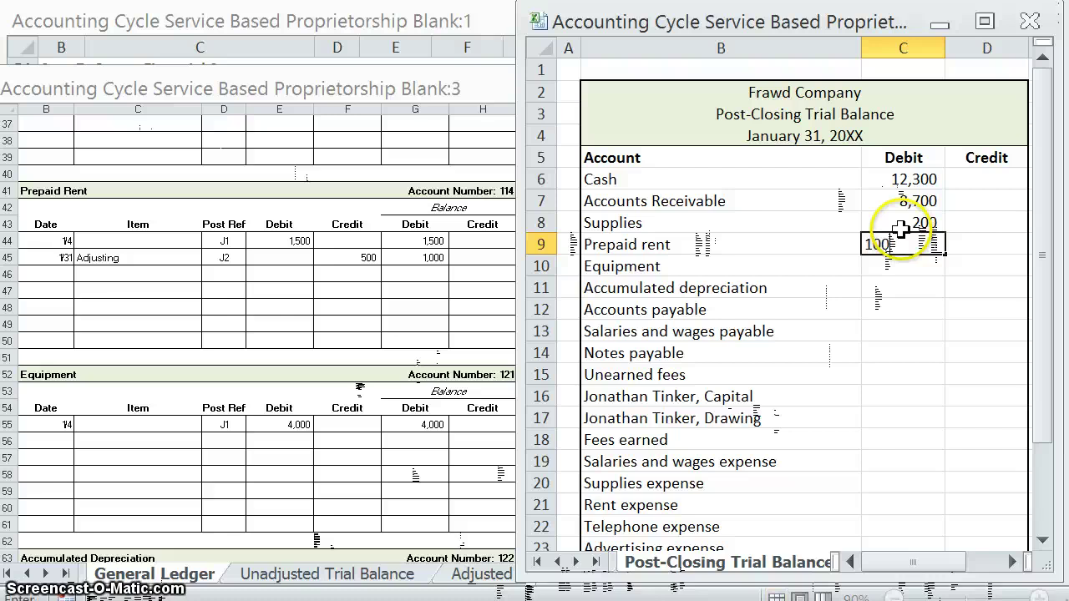
type("0")
key("Return")
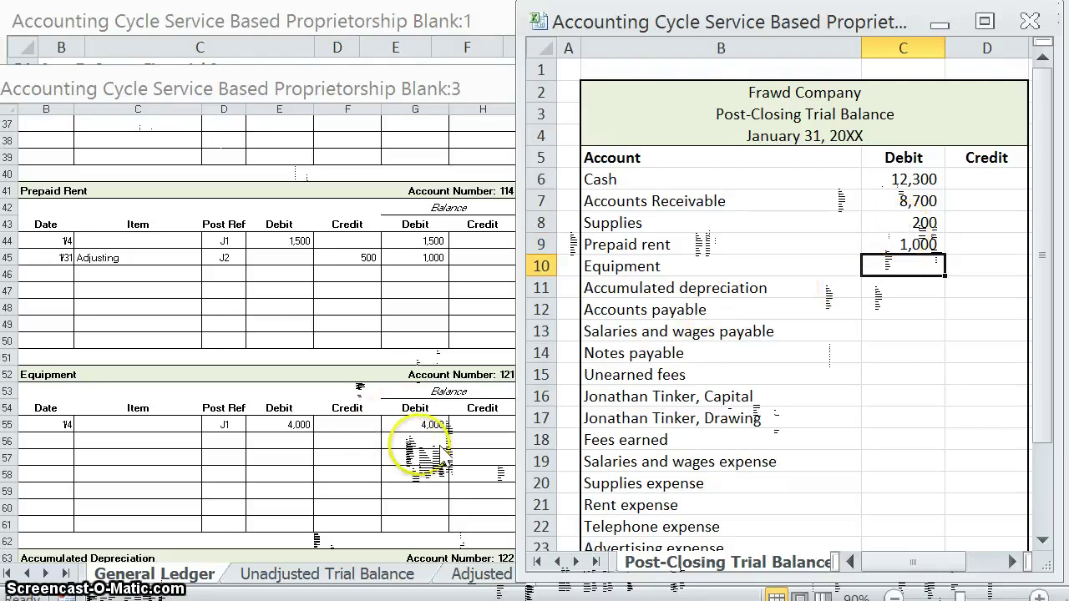
type("4000")
key("Return")
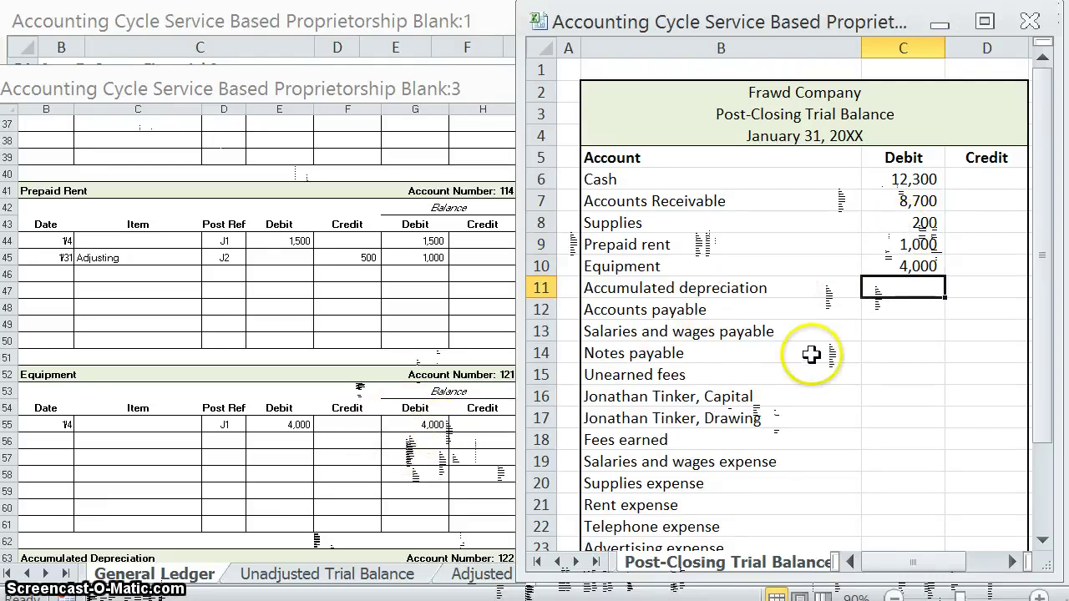
- Enter credits of 100 for Accumulated depreciation and 400 for Accounts payable
left_click(431, 429)
scroll(426, 442, "down", 3)
scroll(433, 455, "down", 3)
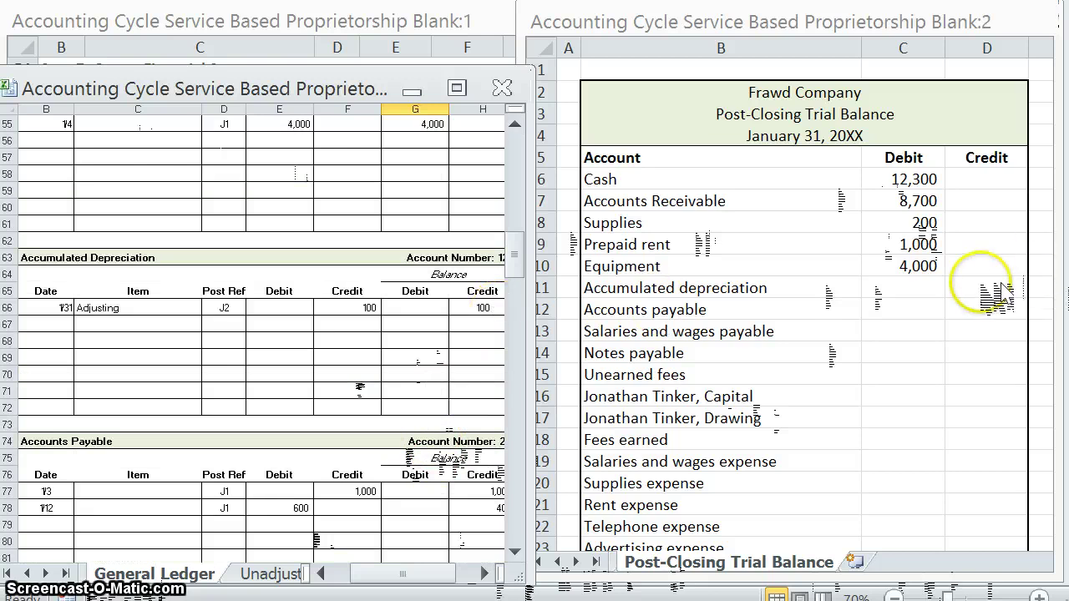
left_click(973, 287)
type("100")
key("Return")
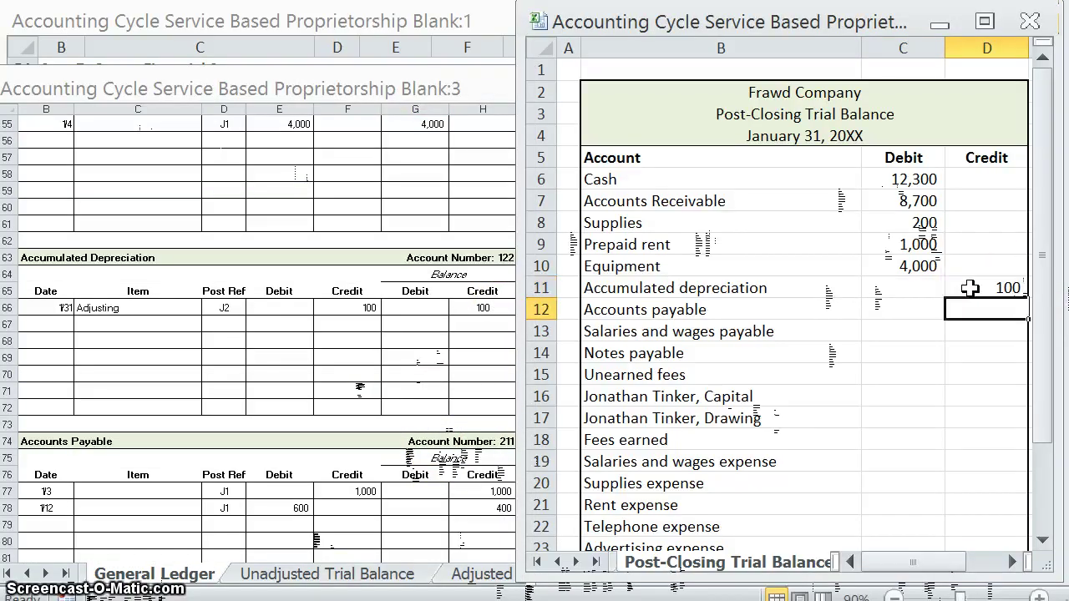
left_click(974, 311)
type("400")
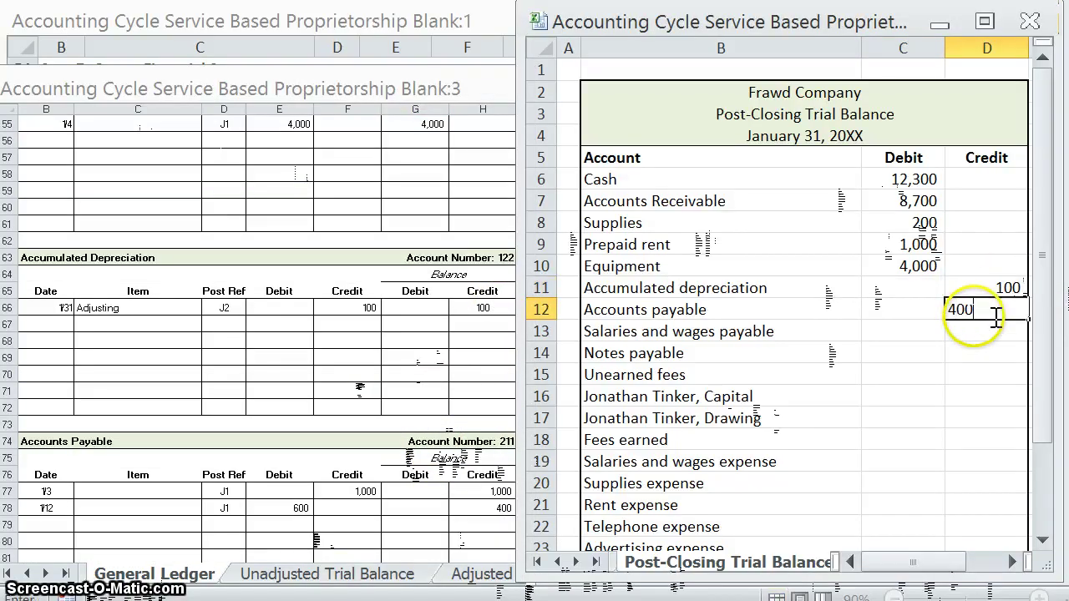
key("Return")
- Enter credits of 270 for Salaries and wages payable and 1,000 for Notes payable
left_click(358, 491)
scroll(358, 491, "down", 6)
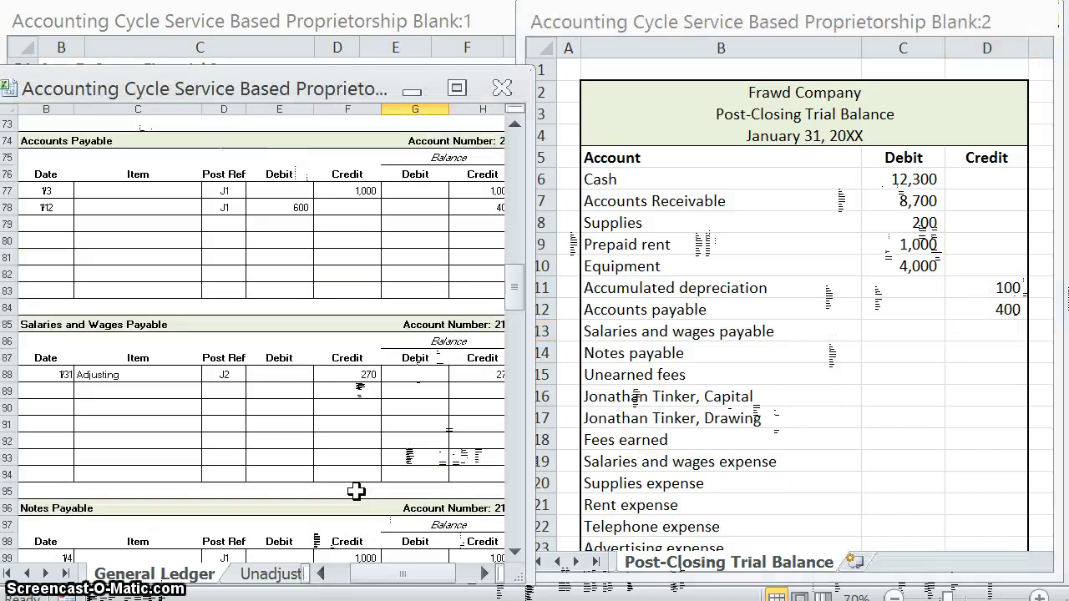
scroll(385, 423, "down", 3)
left_click(981, 334)
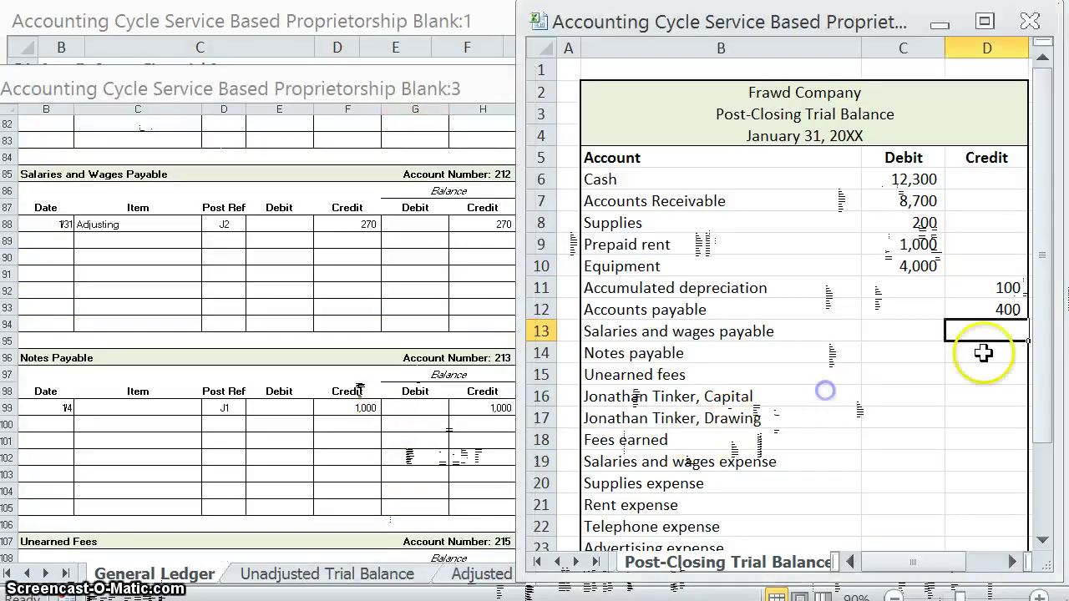
type("270")
key("Return")
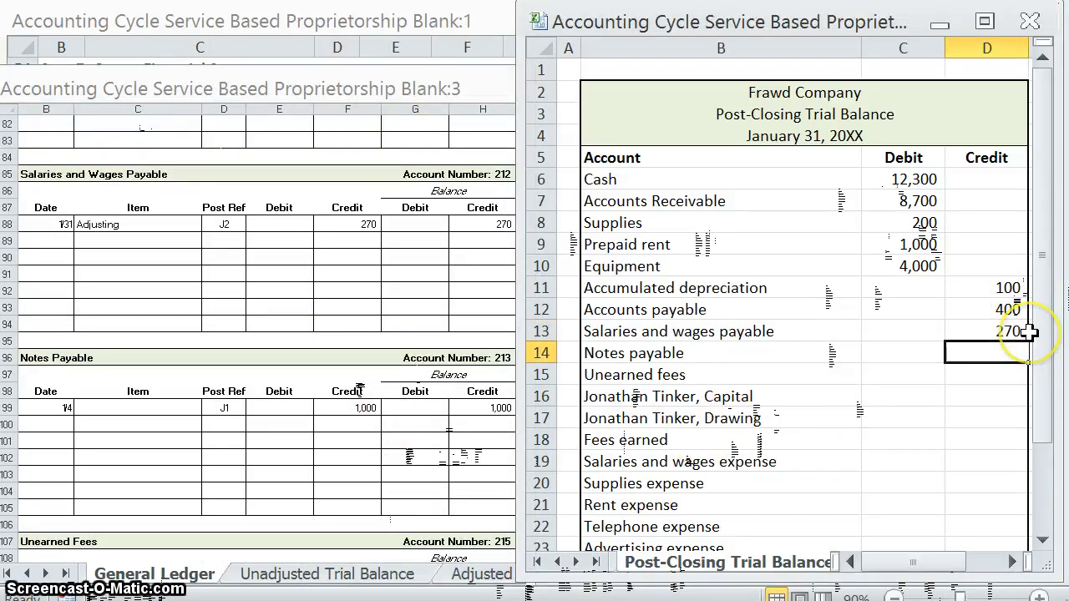
type("1000")
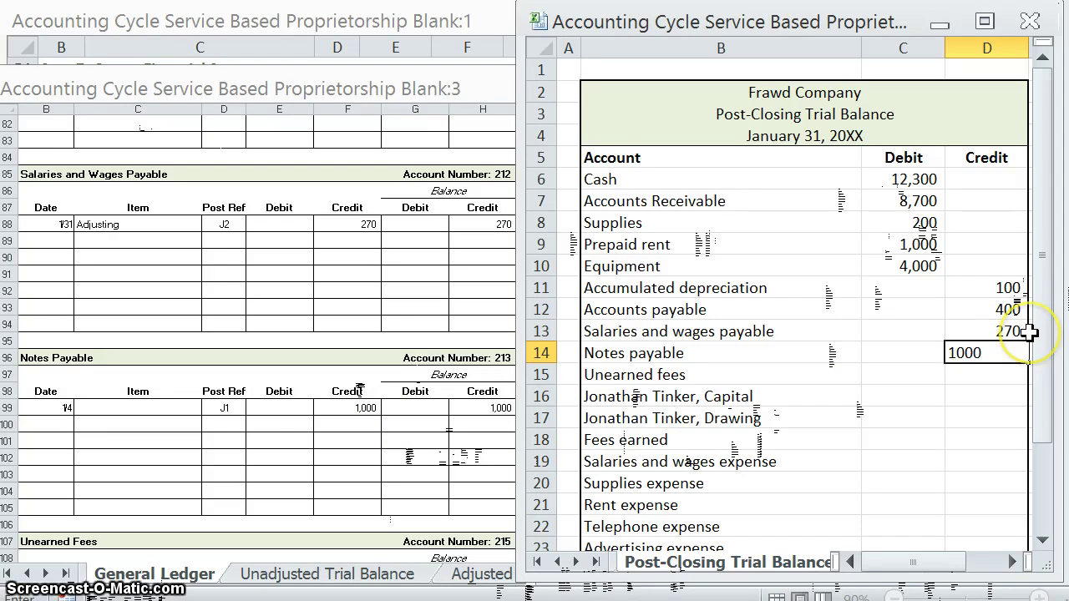
key("Return")
- Enter credits of 1,500 for Unearned fees and 22,930 for the owner's capital
left_click(447, 451)
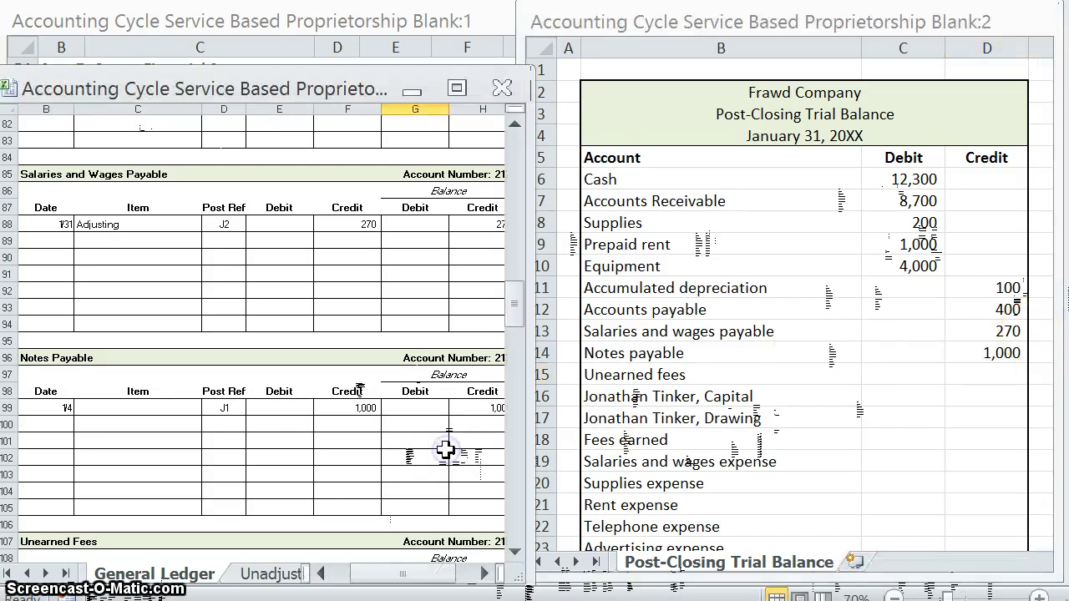
scroll(447, 451, "down", 3)
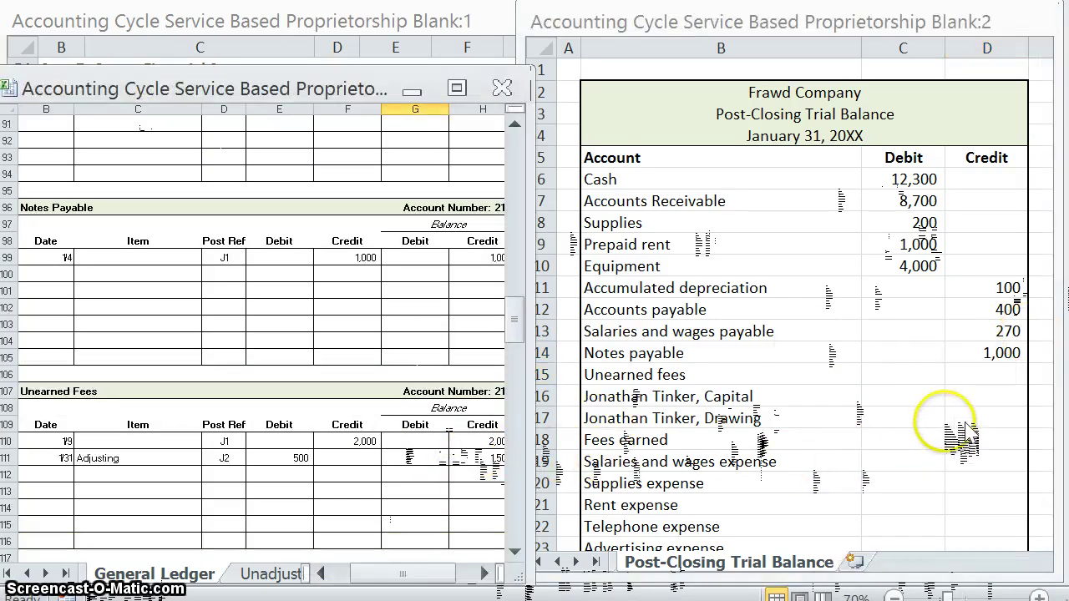
left_click(975, 368)
type("1500")
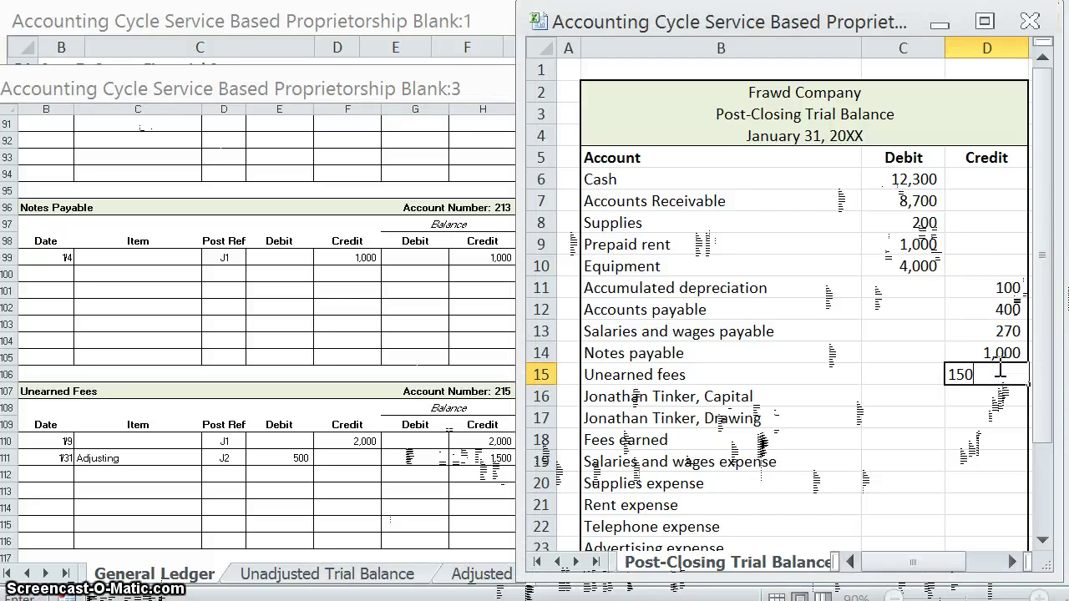
key("Return")
left_click(424, 390)
scroll(425, 400, "down", 9)
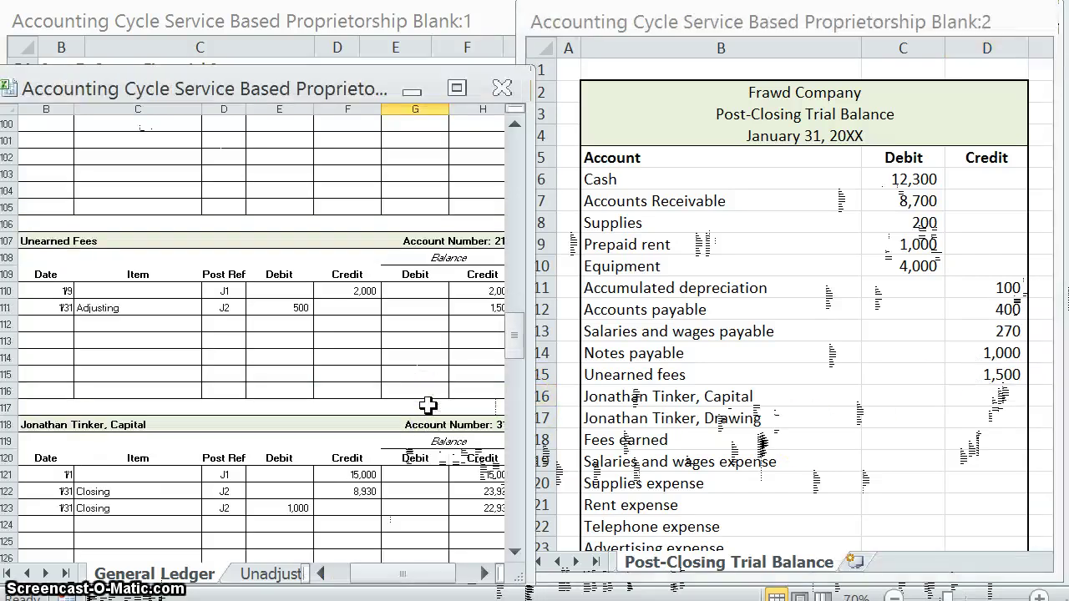
left_click_drag(437, 259, 511, 227)
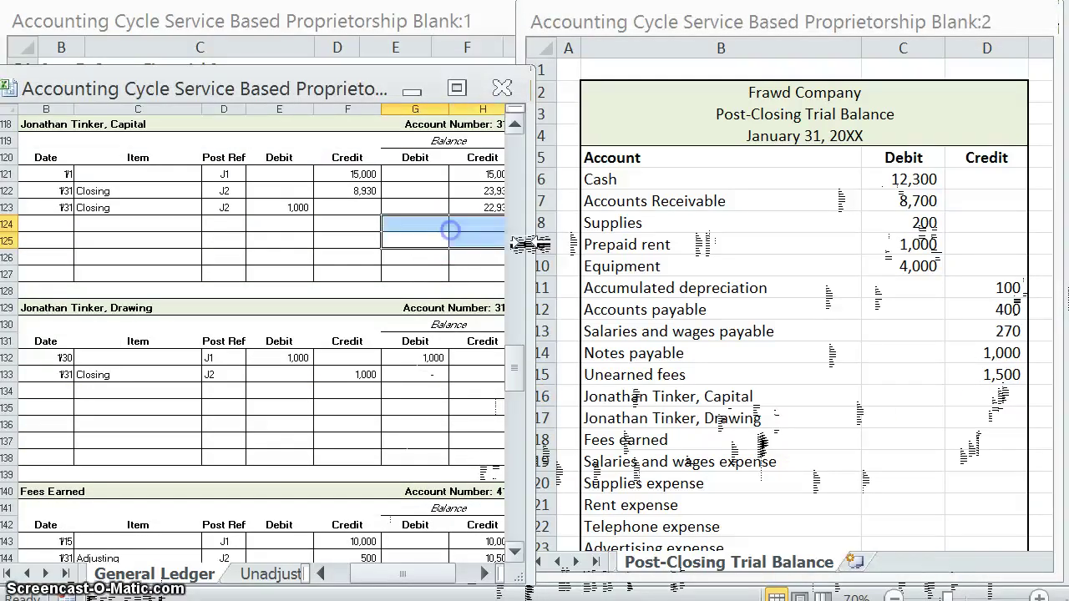
left_click(818, 327)
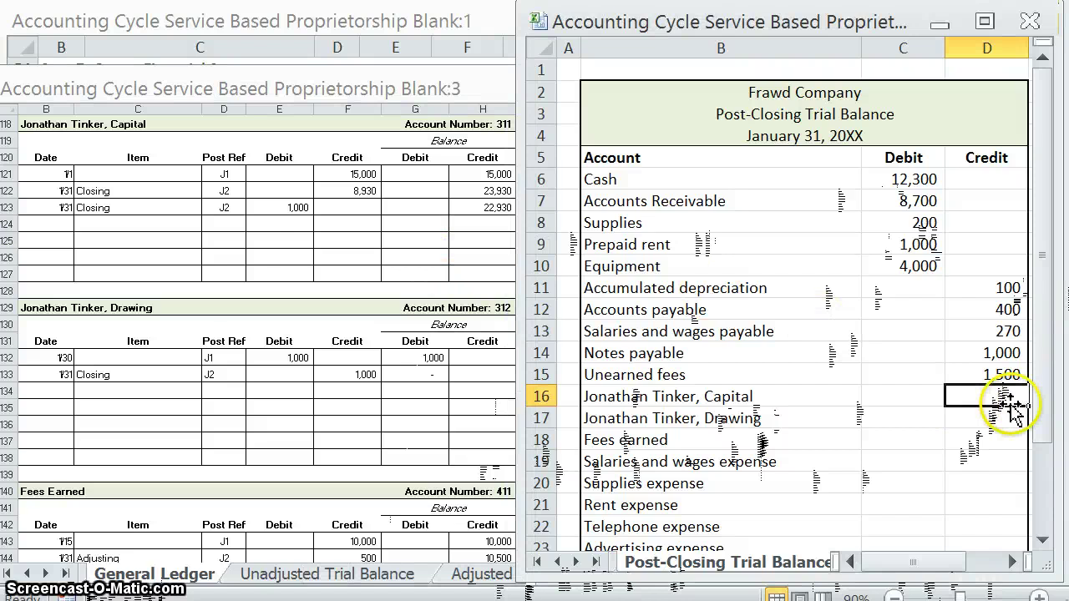
type("22,")
type("930")
key("Return")
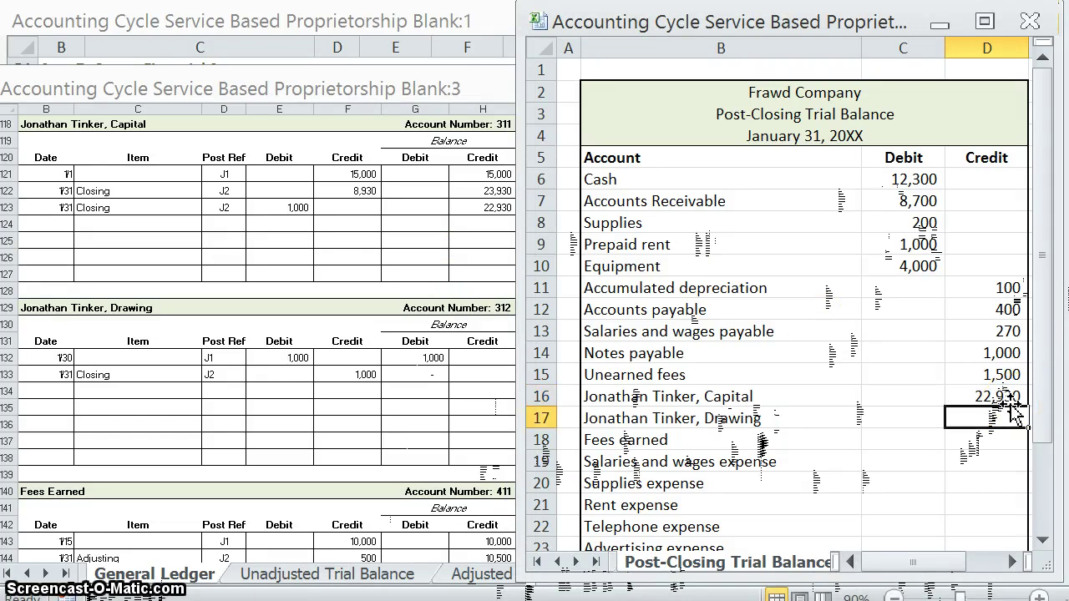
key("Left")
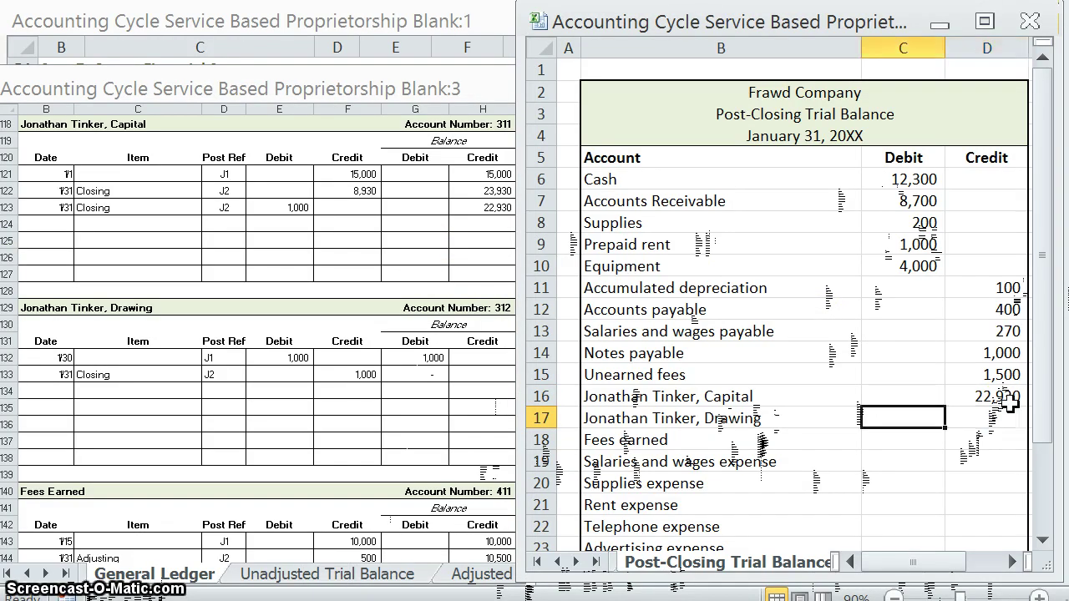
- Enter zero balances for the owner's drawing and Fees earned
type("0")
key("Return")
key("Right")
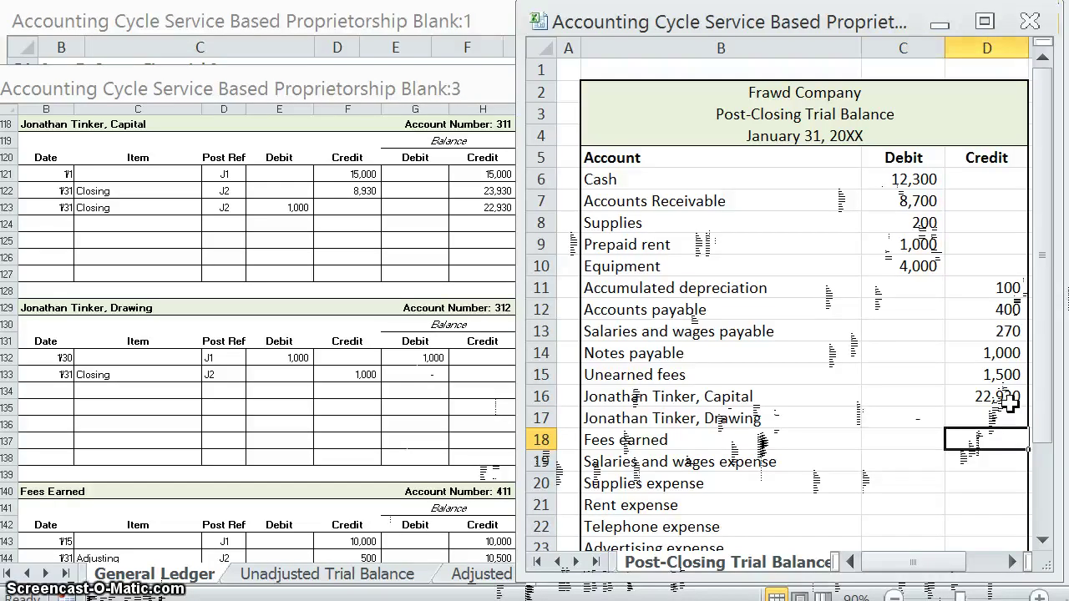
type("0")
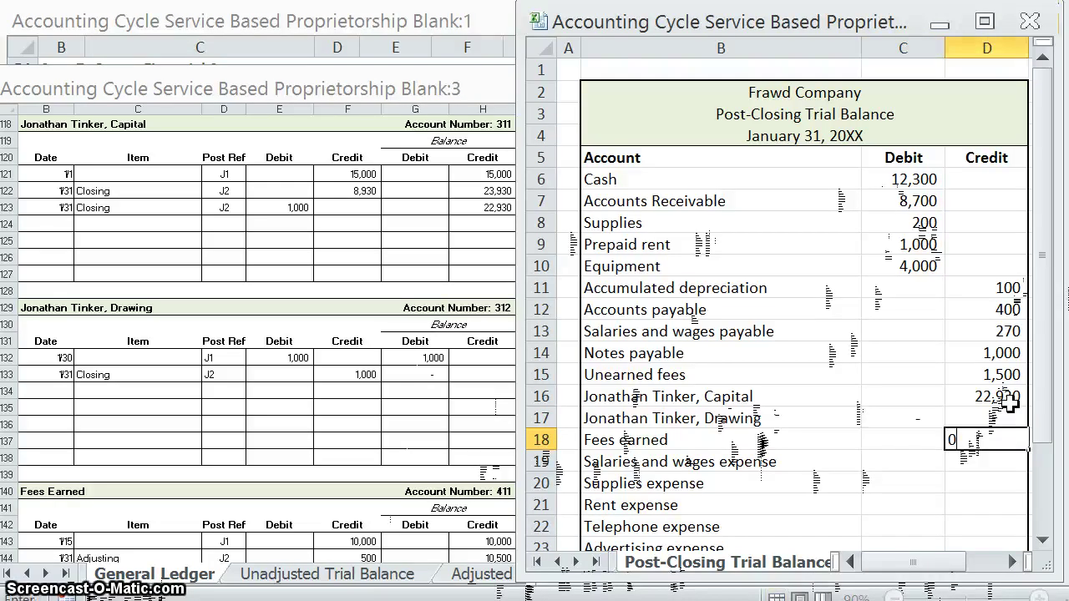
left_click(491, 499)
scroll(483, 495, "down", 3)
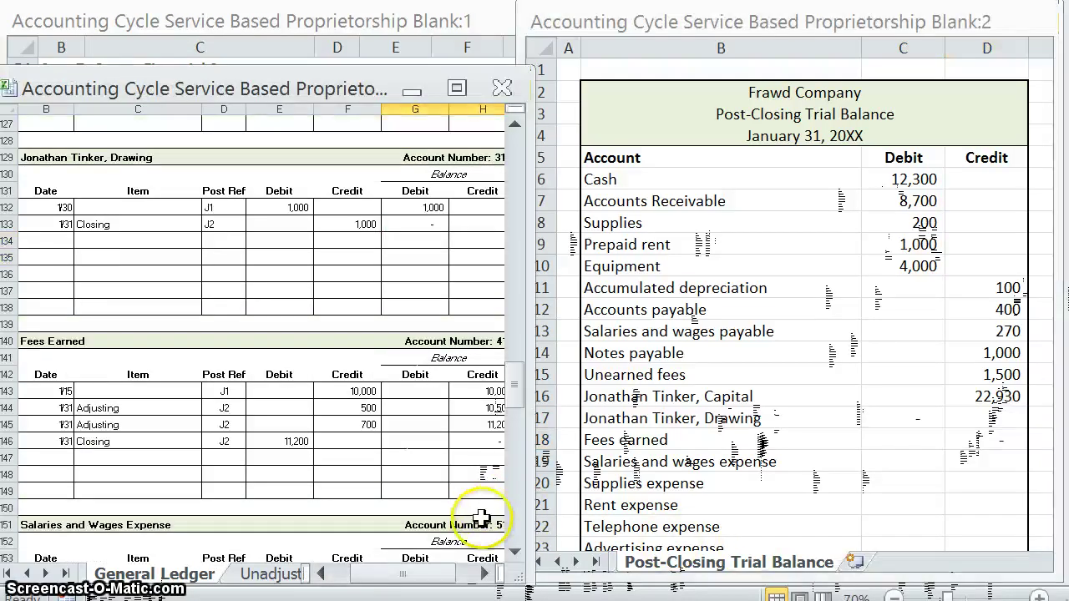
scroll(484, 501, "down", 3)
left_click(846, 447)
left_click(874, 440)
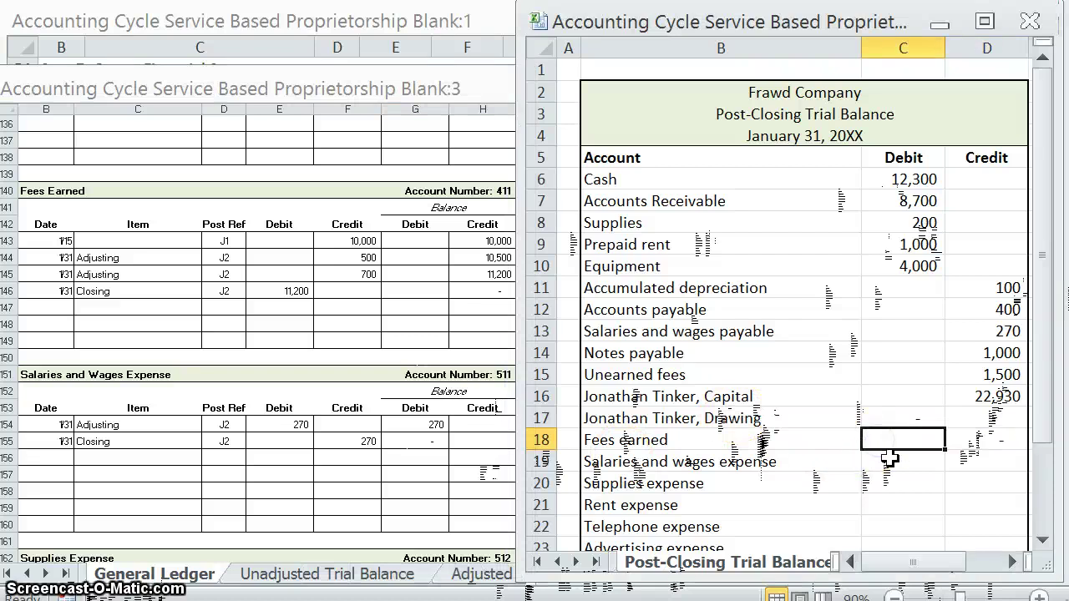
- Enter zero balances for the expense accounts from Salaries and wages through Depreciation expense
left_click(425, 446)
scroll(425, 447, "down", 3)
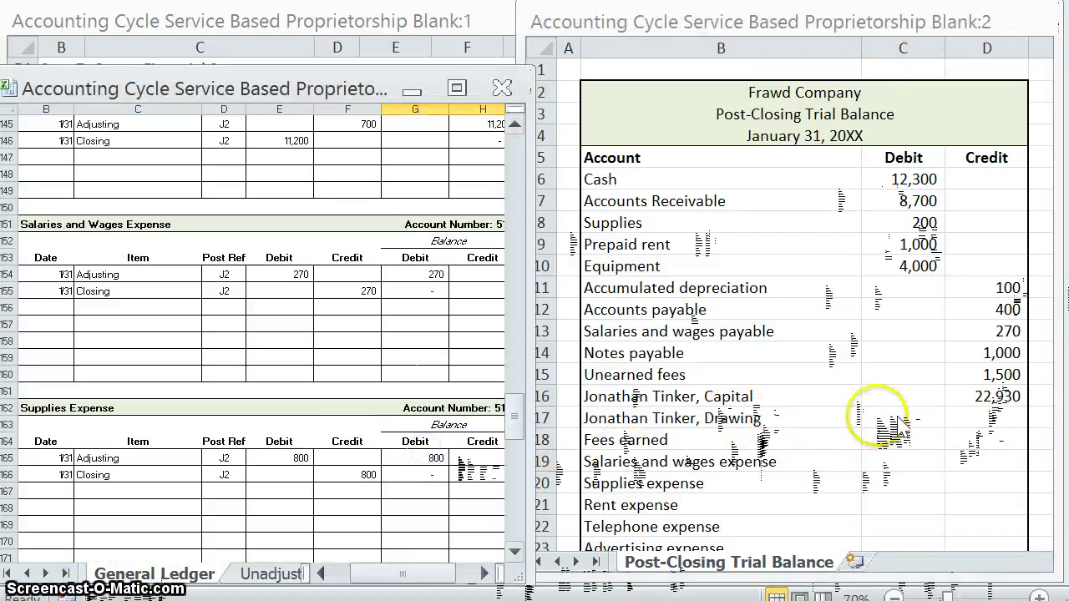
left_click(887, 455)
key("Down")
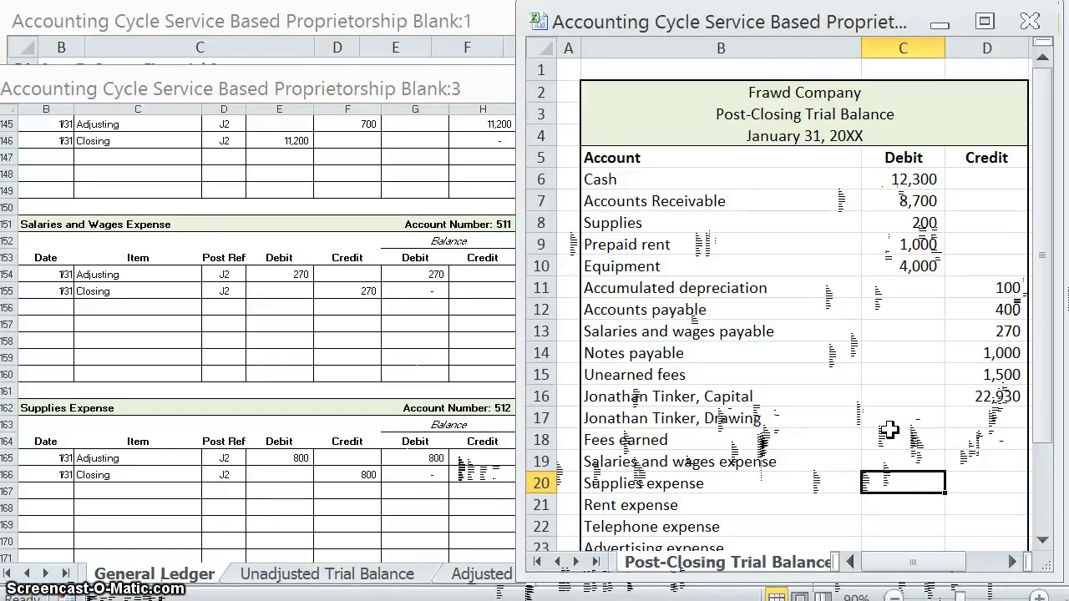
key("Down")
left_click(397, 475)
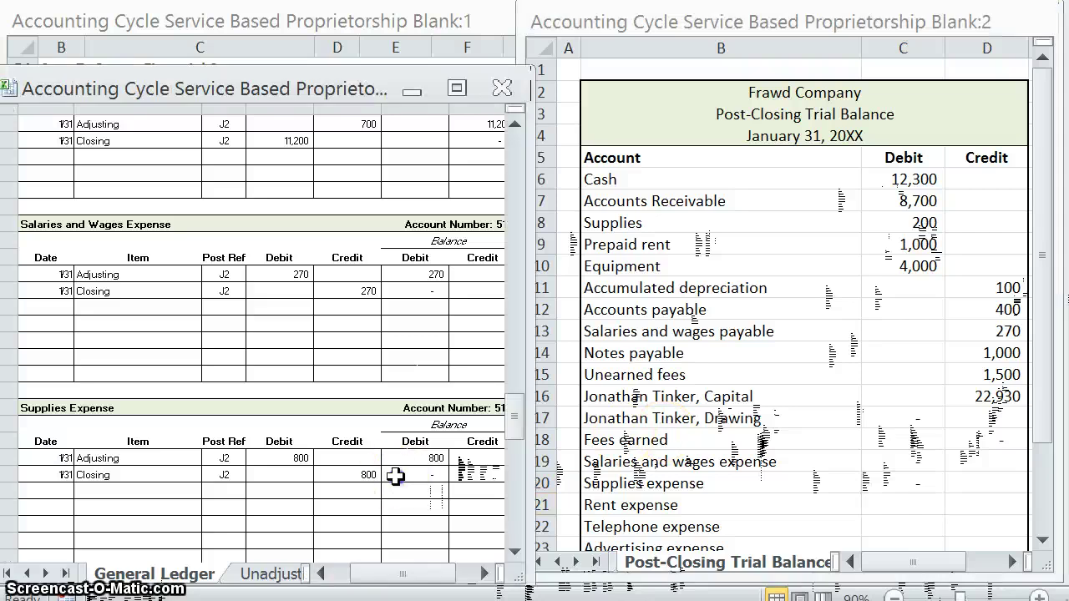
scroll(413, 482, "down", 3)
scroll(415, 483, "down", 12)
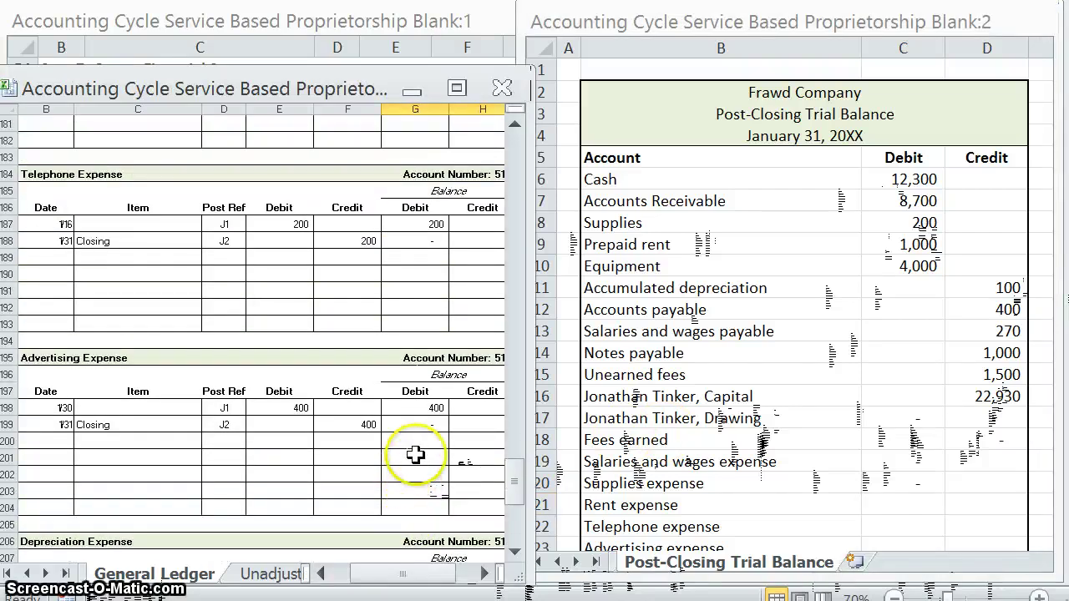
left_click(895, 502)
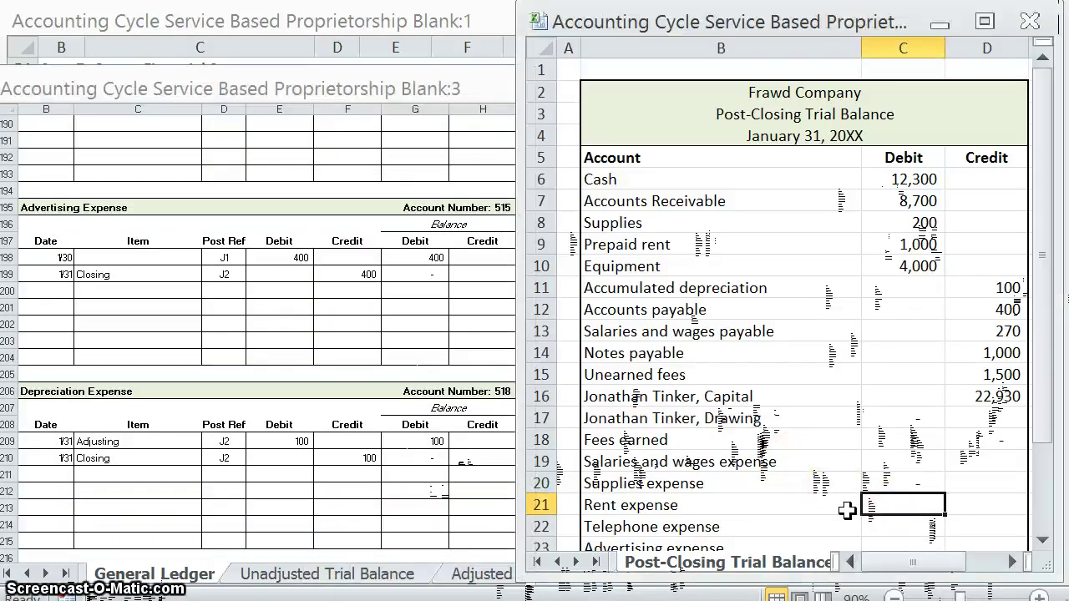
key("Down")
key("Down")
key("Down")
key("Down")
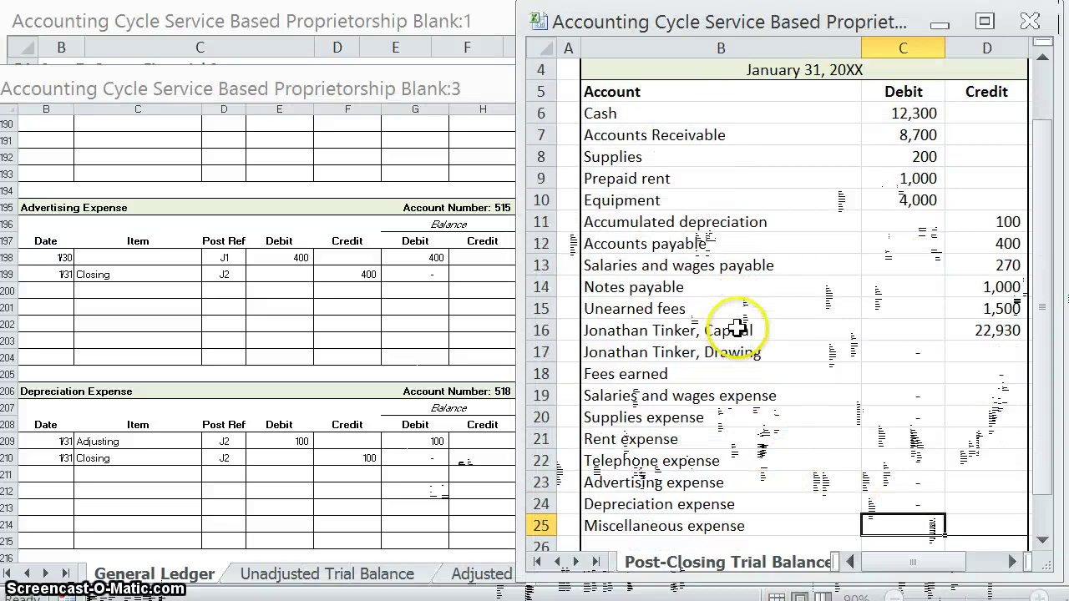
- Enter a zero debit balance for Miscellaneous expense in C25
key("Down")
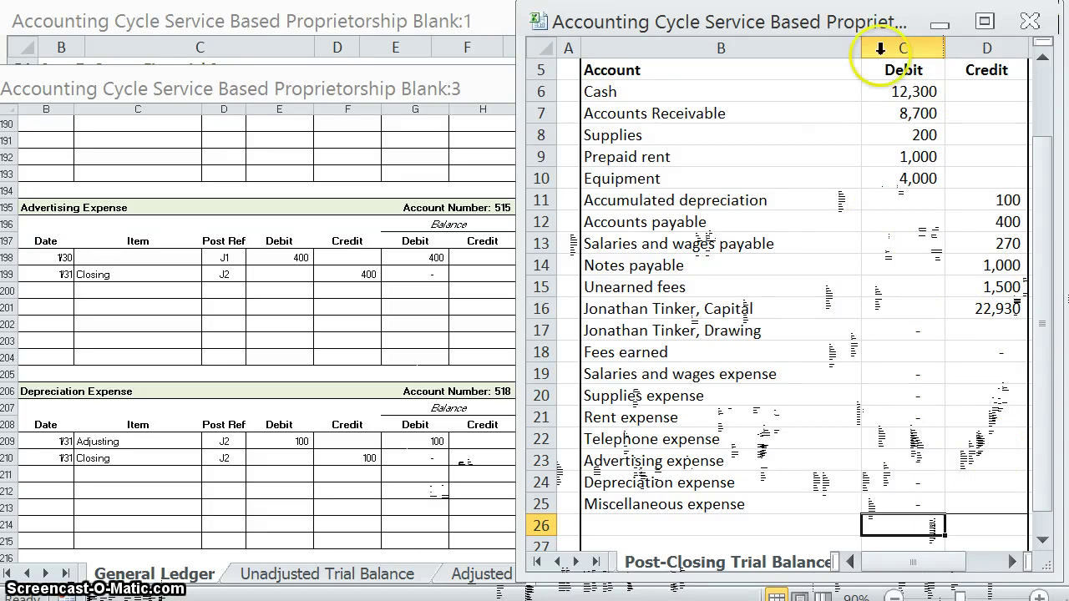
- AutoSum C6:C25 into C26 for a 26,200 Debit total
key("alt+equal")
left_click_drag(893, 92, 919, 501)
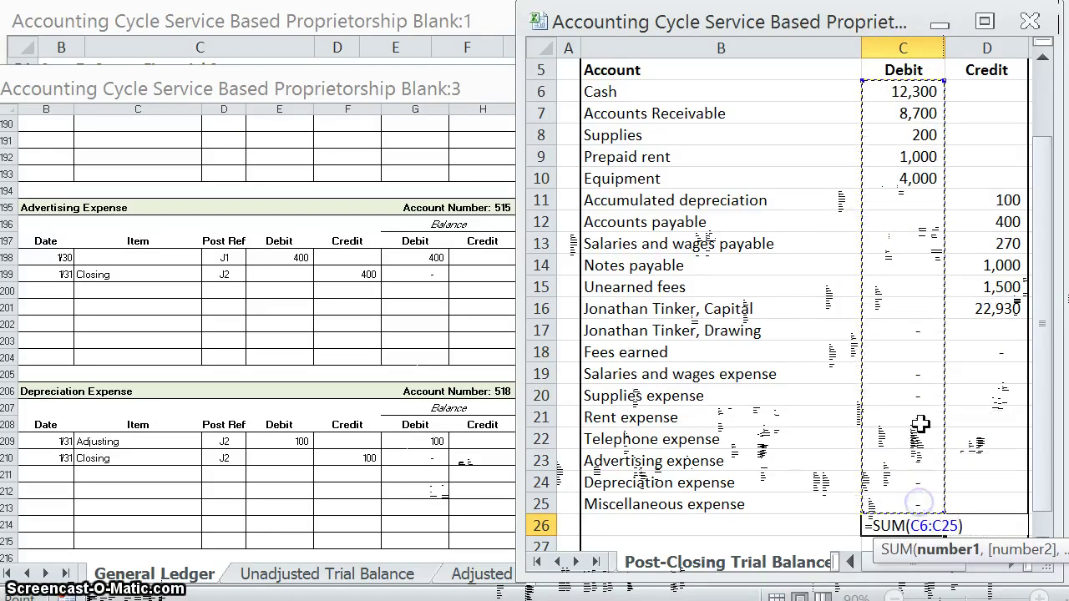
key("Return")
- Copy the 26,200 total into the Credit total cell D26
left_click(921, 505)
key("ctrl+c")
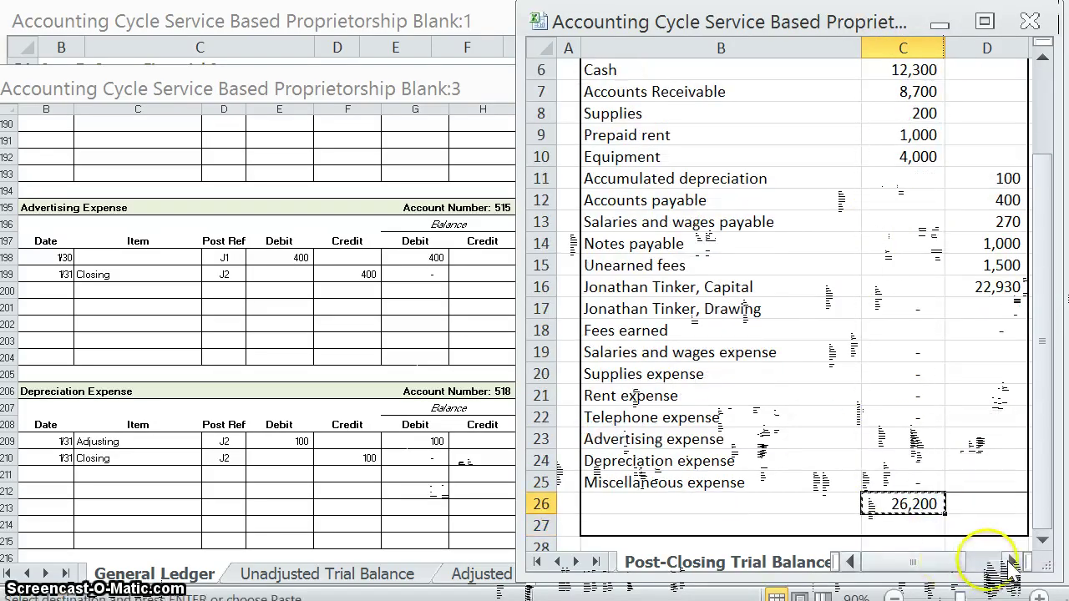
left_click(984, 504)
key("ctrl+v")
left_click(931, 524)
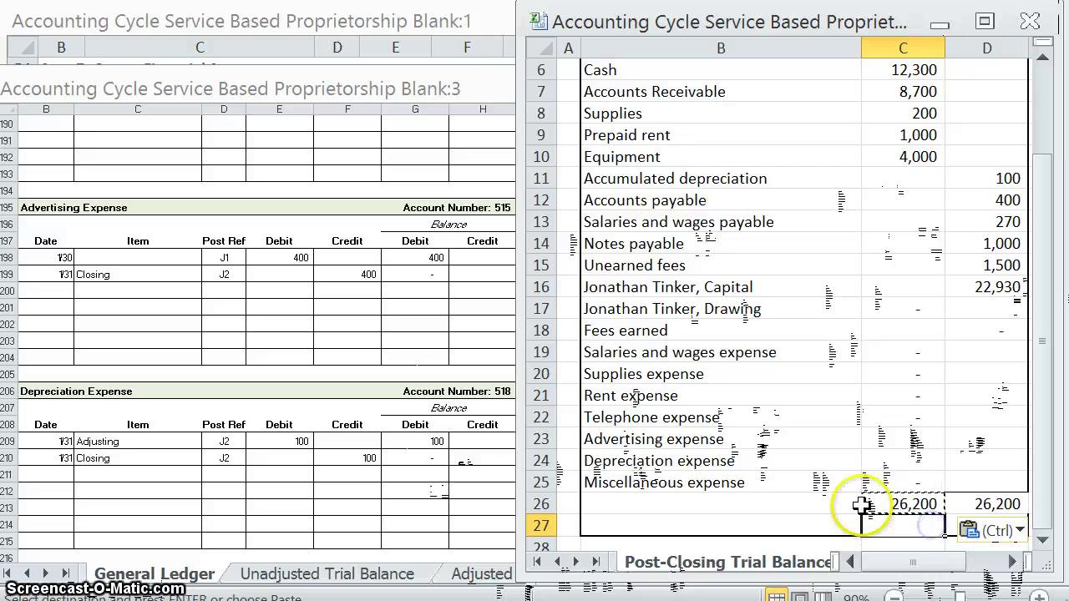
left_click(804, 502)
key("Escape")
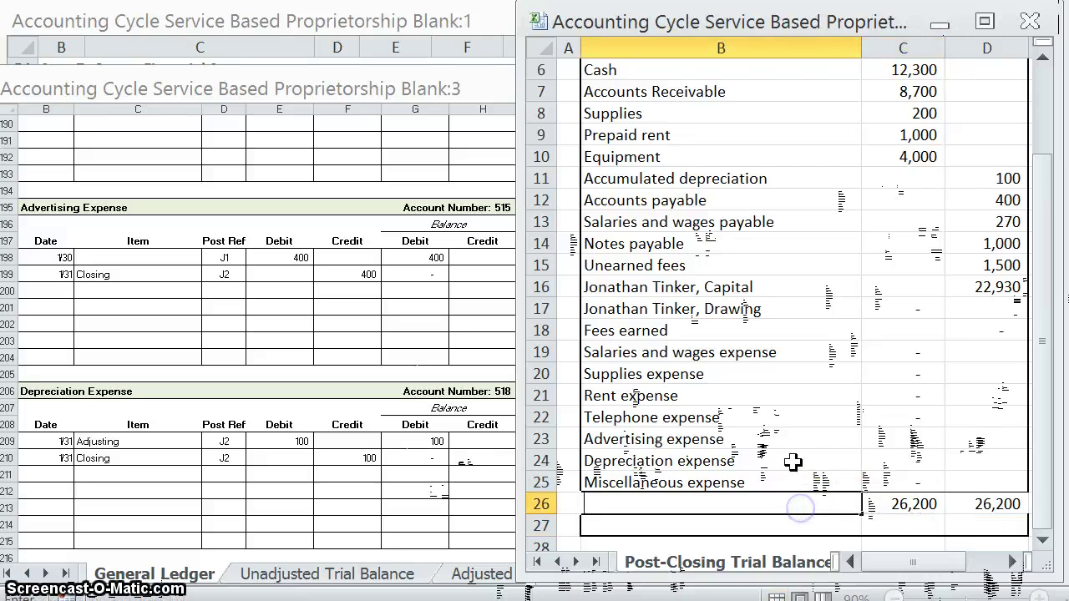
left_click(791, 436)
scroll(885, 417, "up", 2)
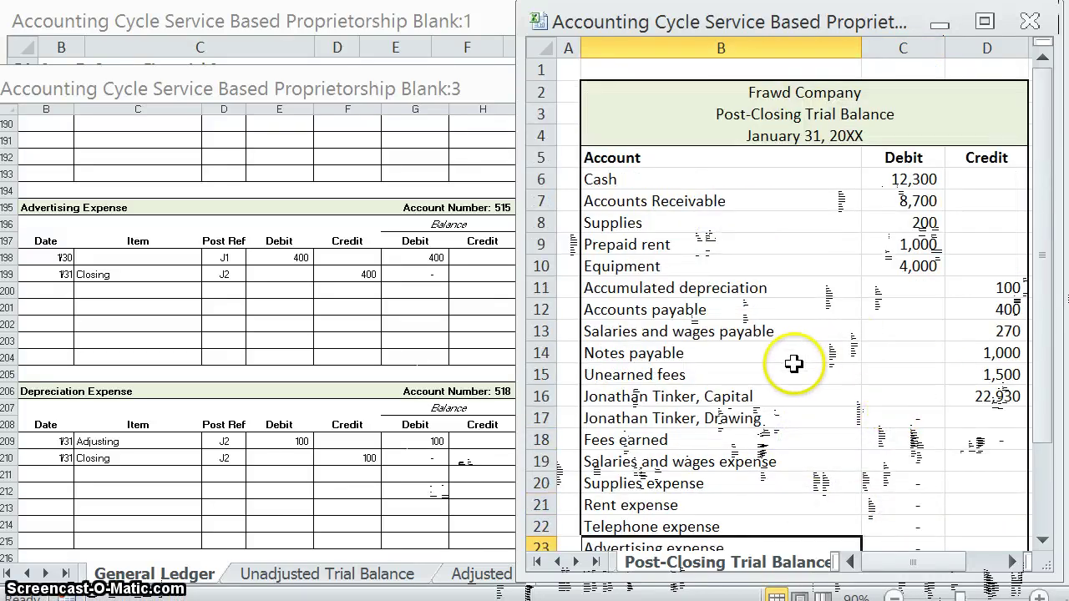